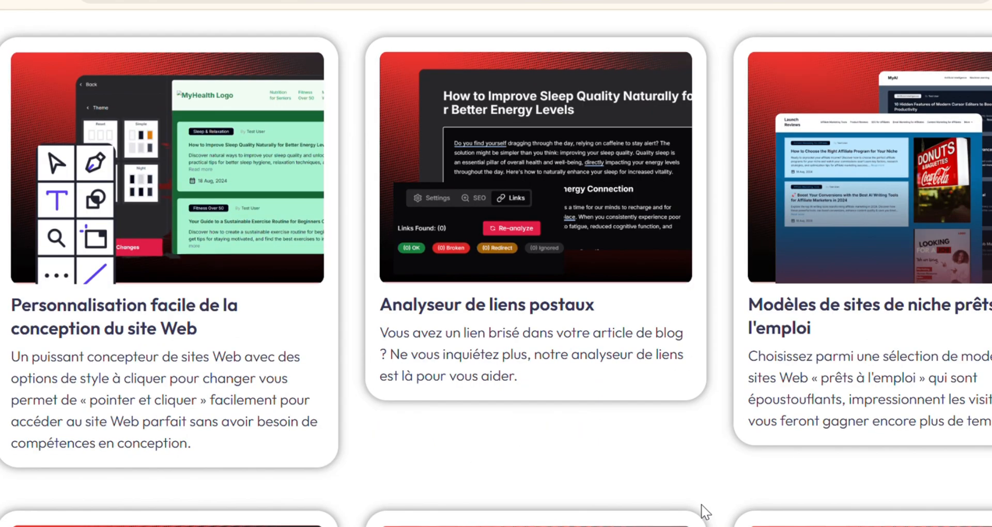
scroll(702, 504, down, 5)
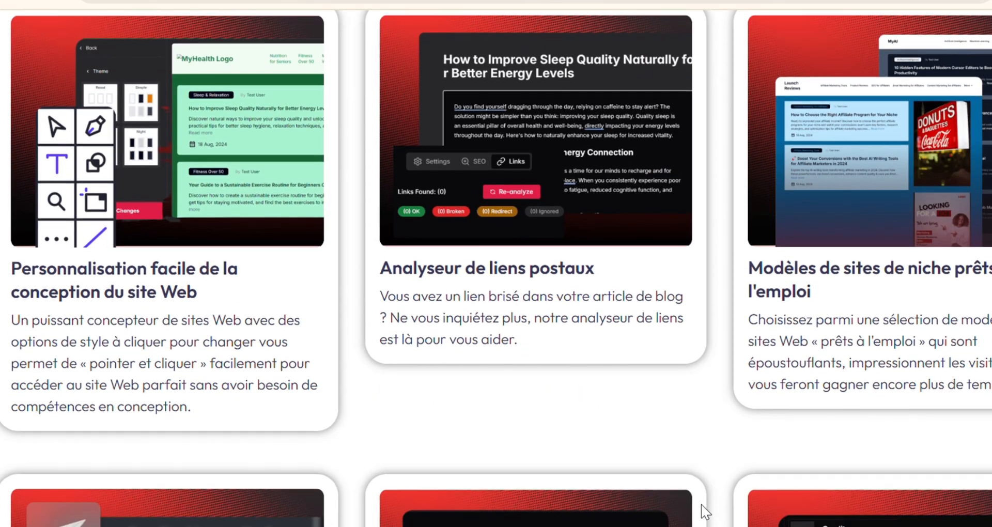
scroll(702, 509, down, 2)
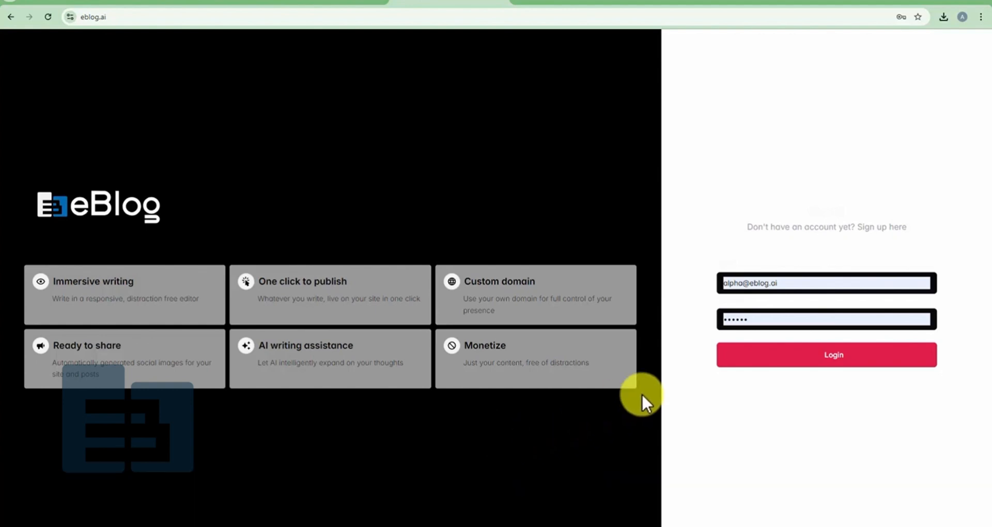
Step: Log in with the prefilled account credentials and start creating a new site from the site list
click(833, 360)
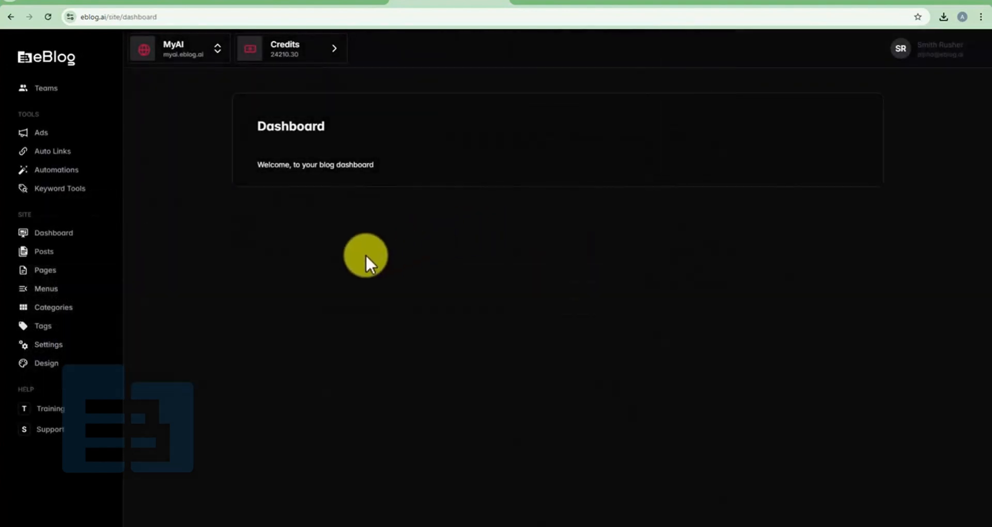
click(204, 56)
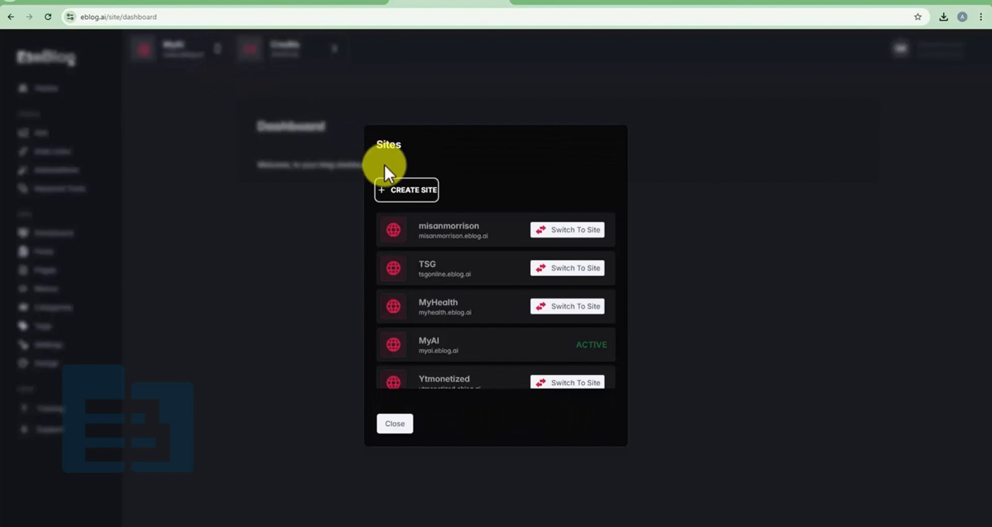
click(405, 195)
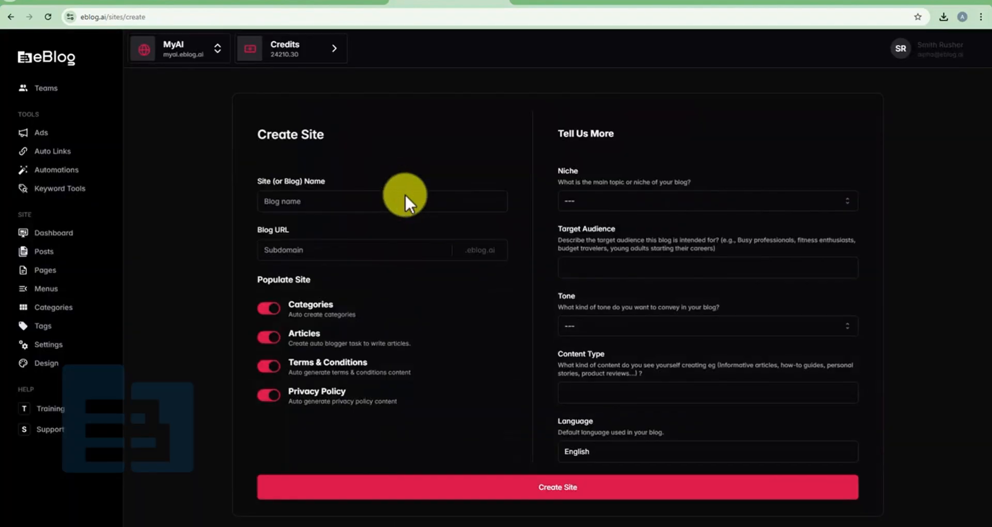
Step: Name the new site "Parenting 101" and set its blog URL subdomain to "parenting101"
click(295, 201)
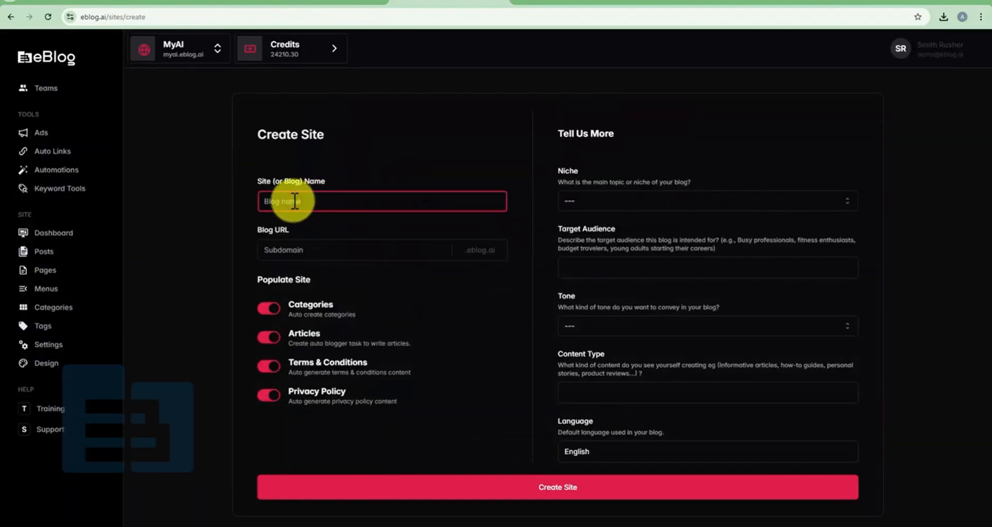
text(Parenting 101)
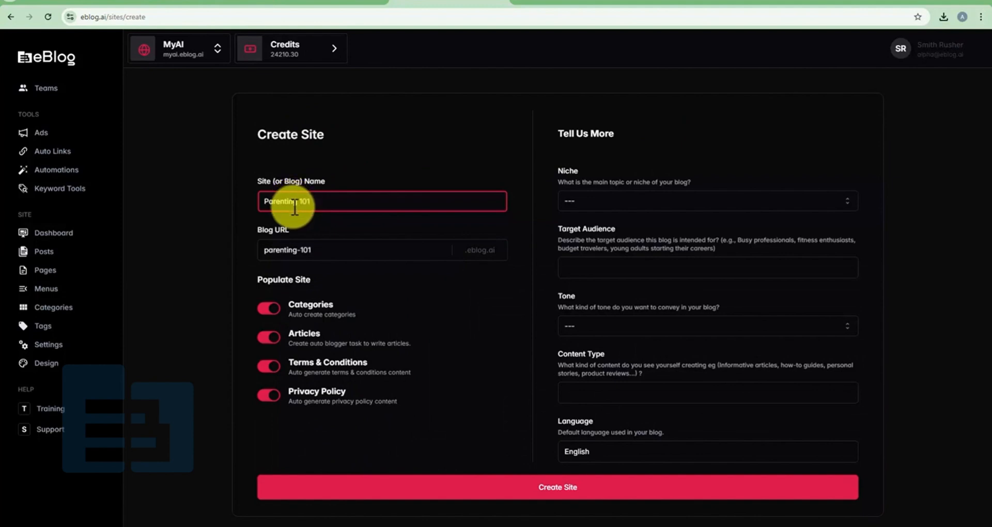
click(302, 254)
key(BackSpace)
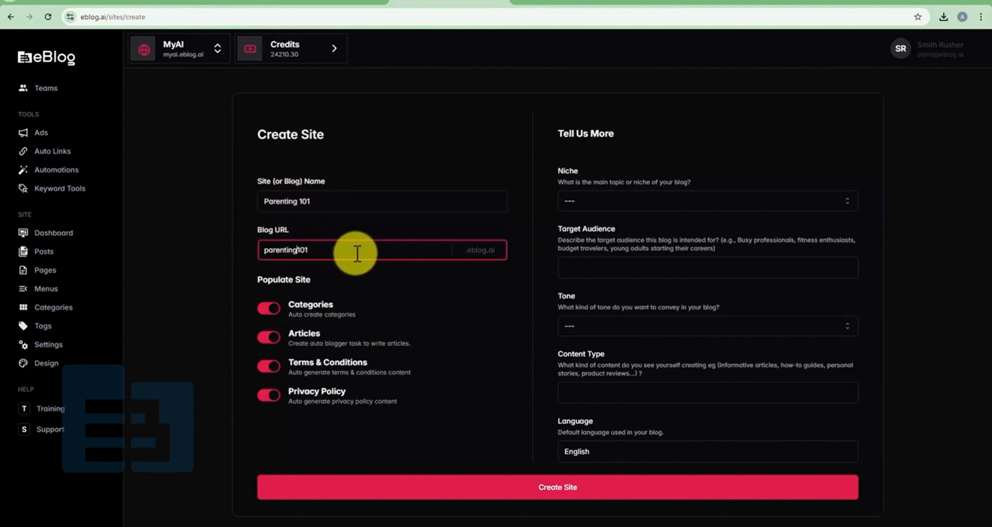
Step: Set the site's niche to Parenting & Family, its target audience to "Parents" and its tone to Friendly
click(640, 204)
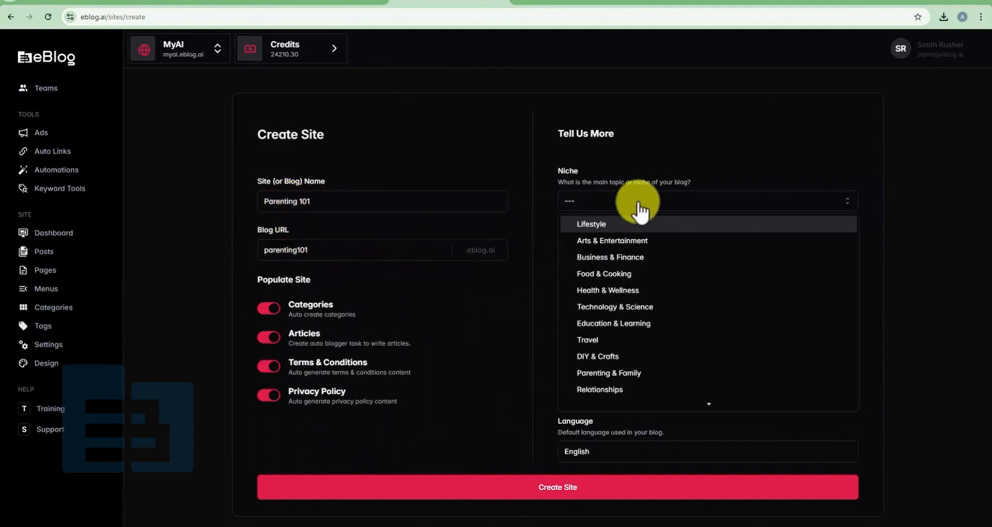
scroll(646, 271, down, 2)
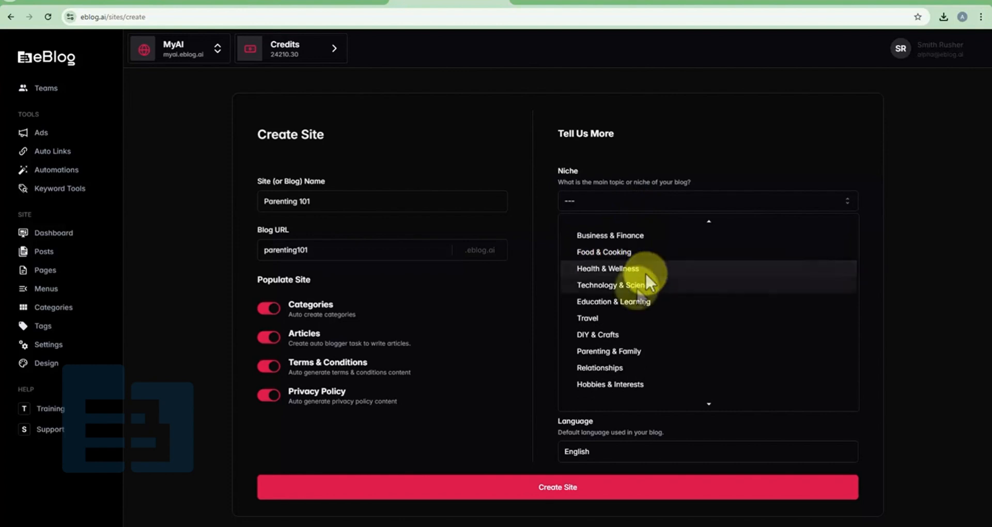
click(635, 351)
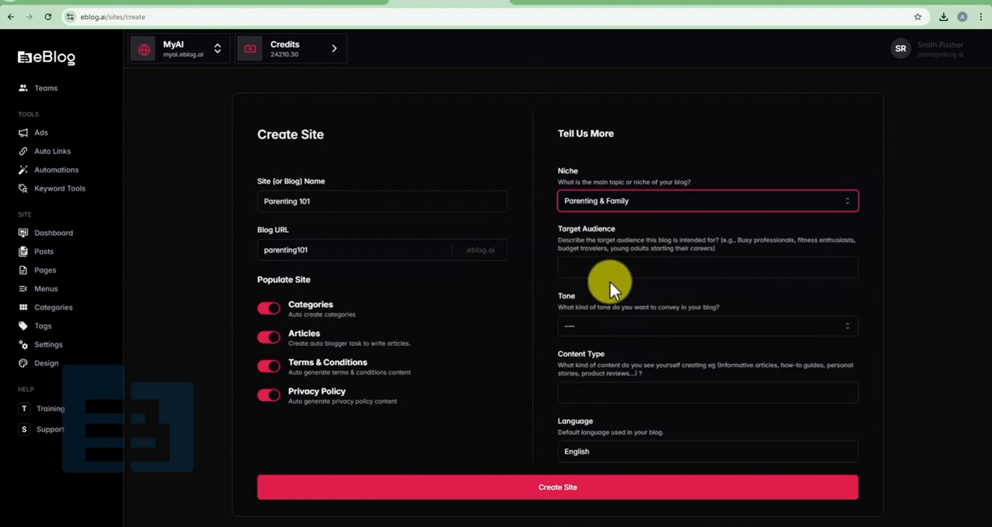
click(588, 268)
text(Parents)
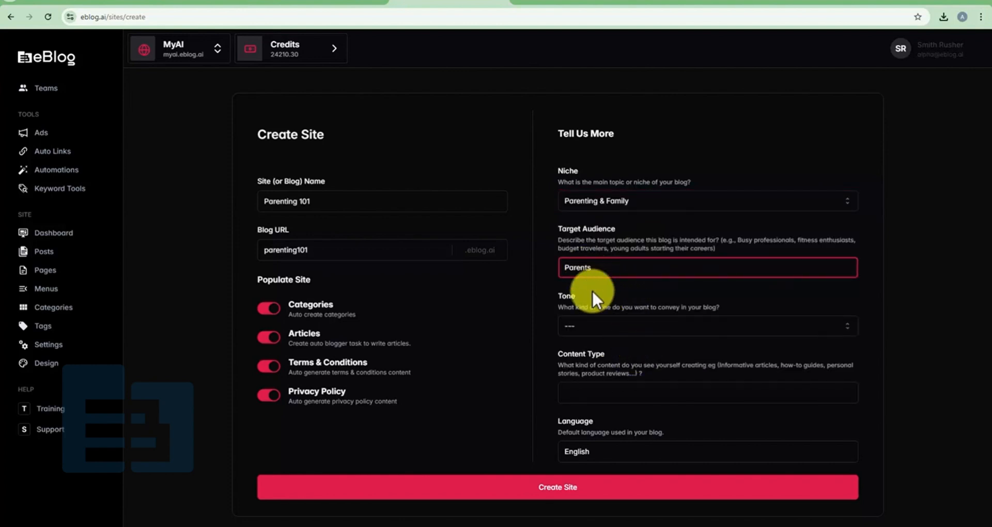
click(610, 324)
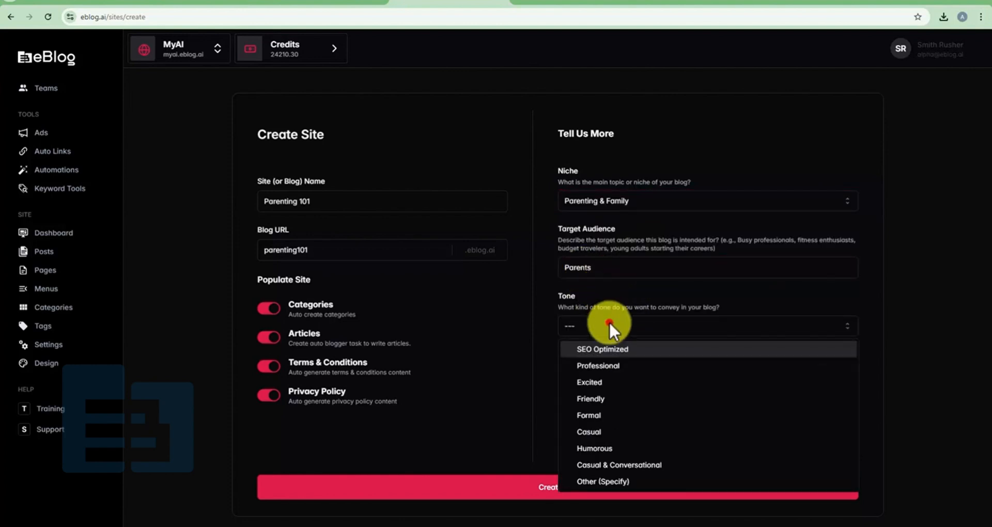
click(610, 397)
Step: Set the content type to "Informative articles", copied from the field's example text, and create the site in English
click(604, 394)
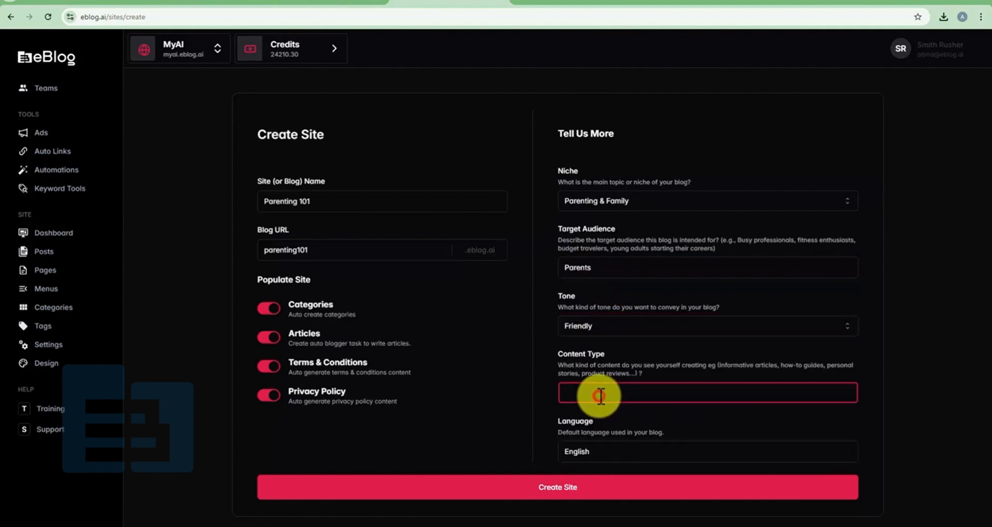
click(719, 361)
drag(767, 362, 777, 365)
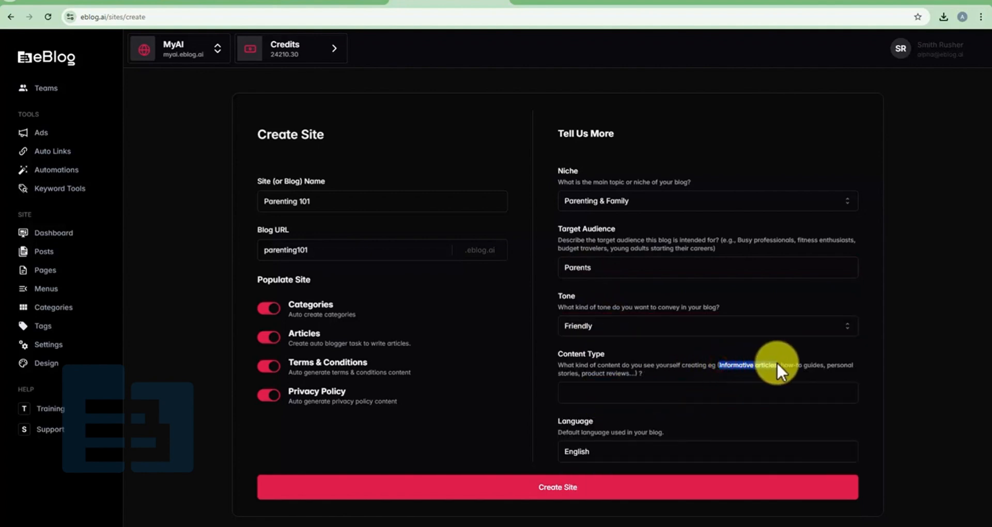
key(ctrl+c)
click(656, 391)
key(ctrl+v)
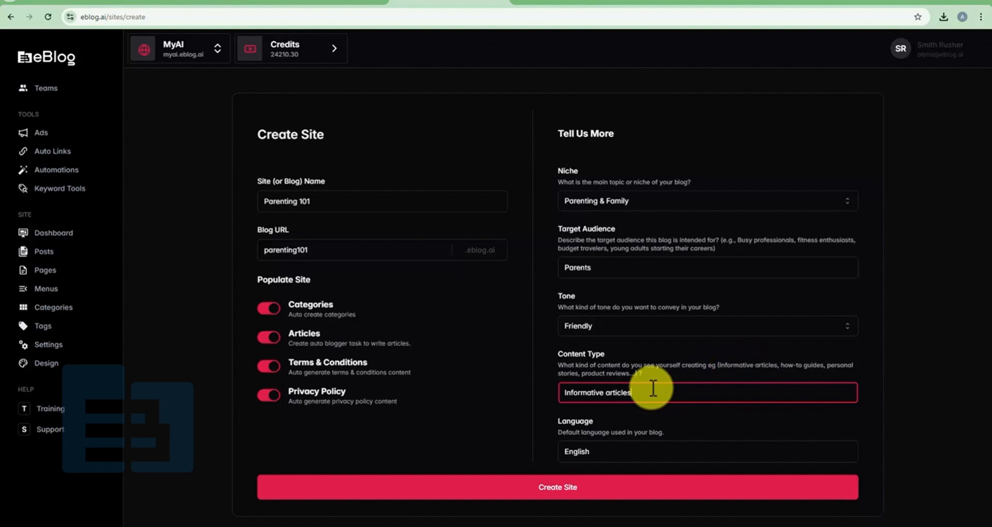
click(649, 450)
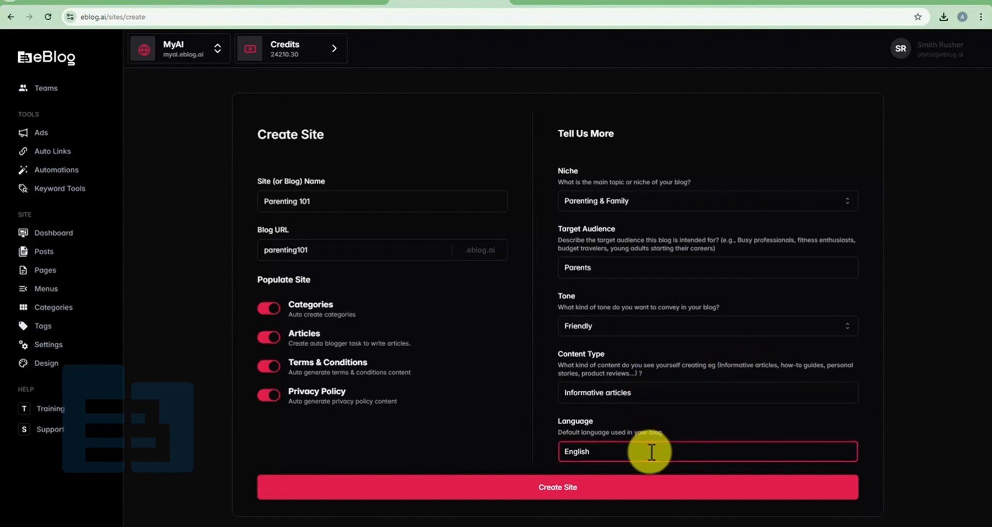
click(559, 489)
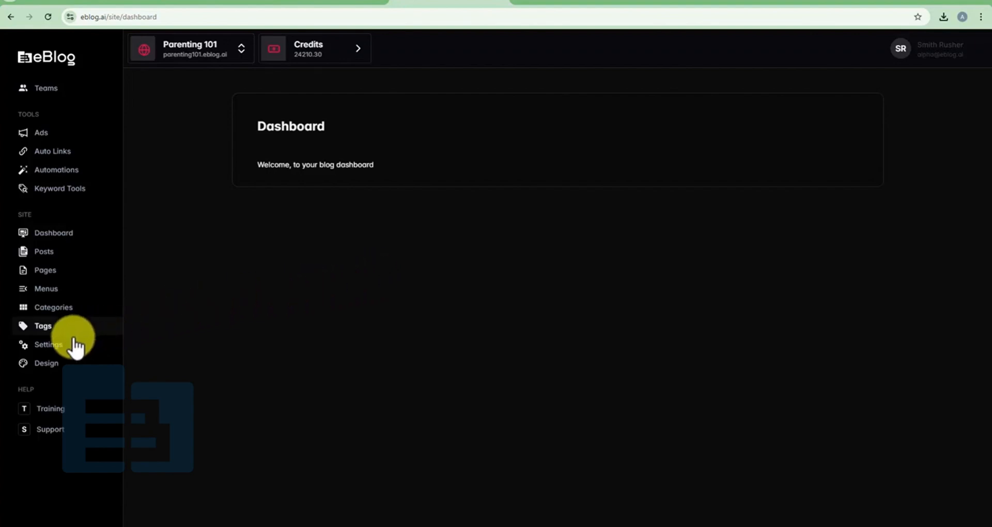
Step: Paste the short blog description beginning "Empowering parents with practical tips" into the new site's general settings
click(56, 345)
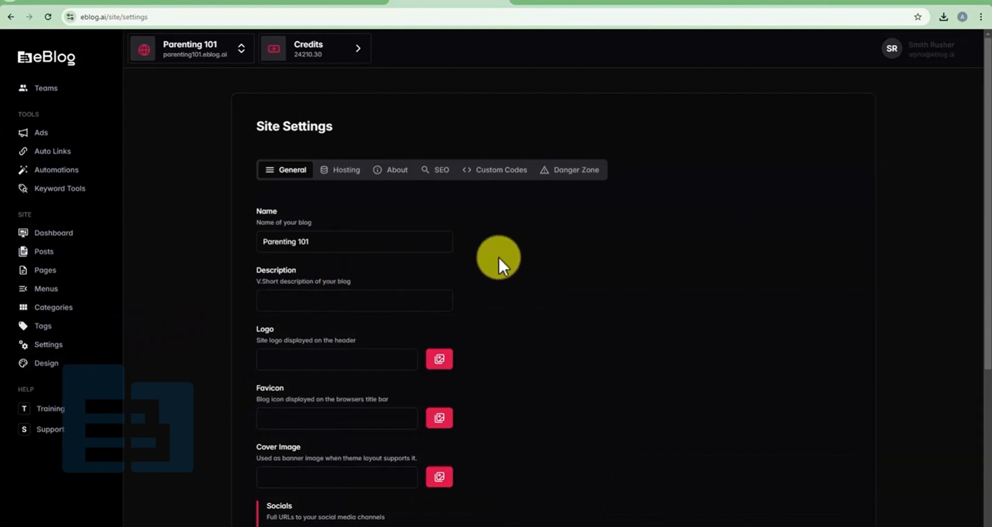
click(317, 302)
key(ctrl+v)
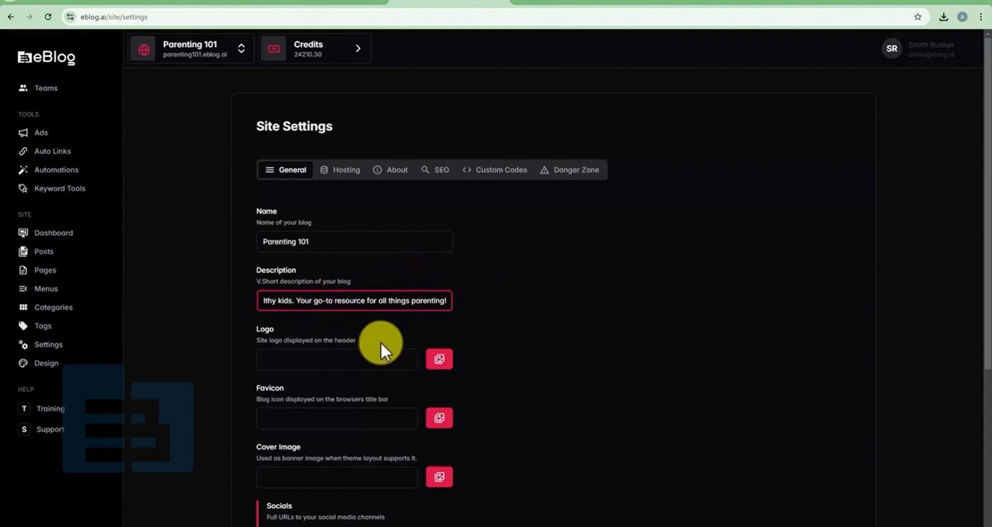
Step: Insert logo.png as the site logo and favicon.png as the favicon from the media library
click(439, 360)
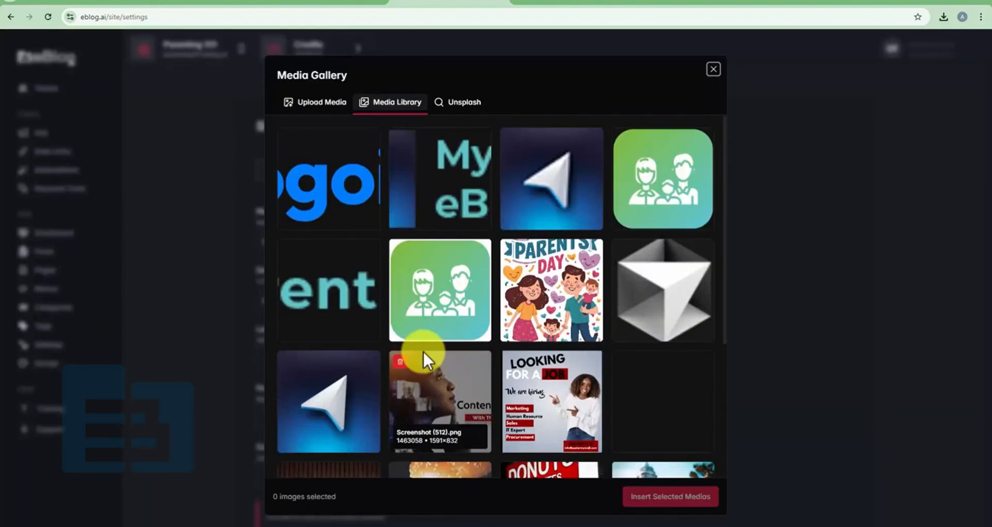
click(354, 302)
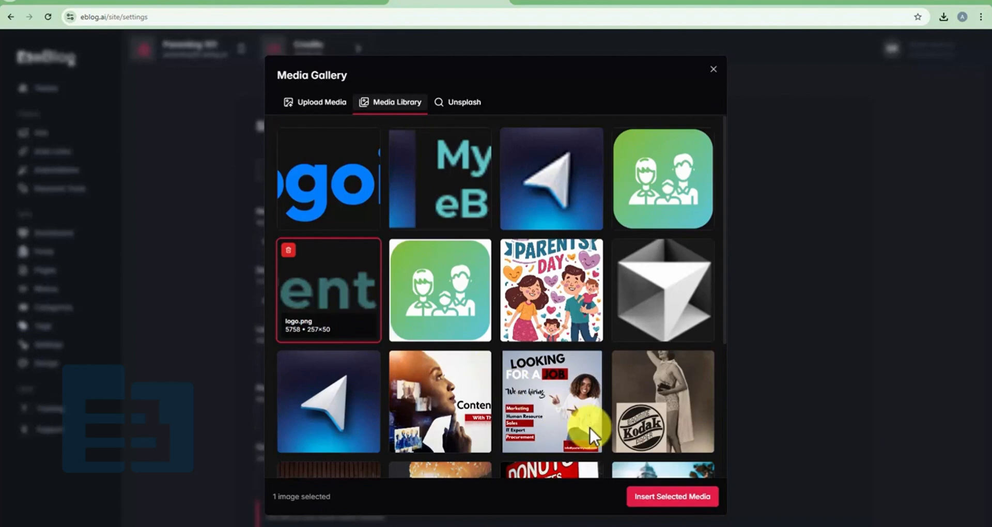
click(652, 495)
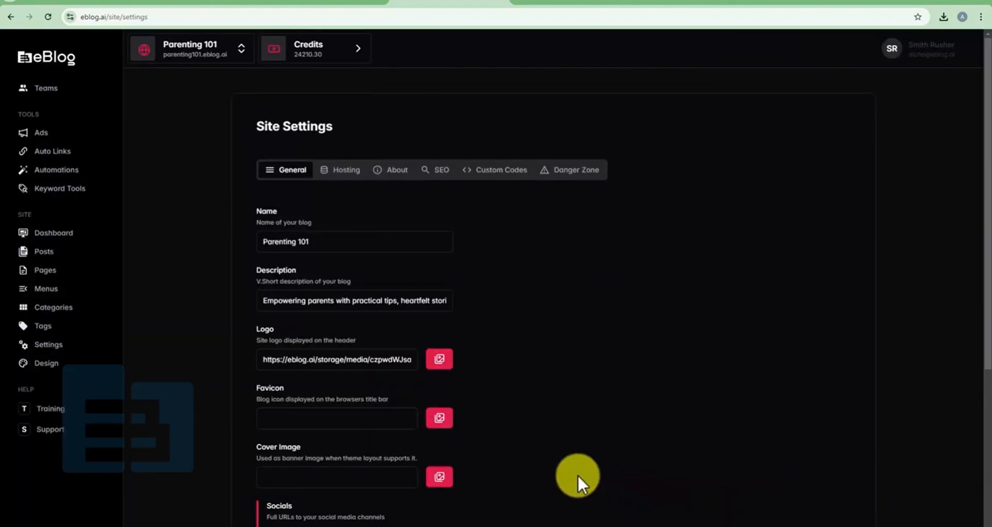
click(439, 419)
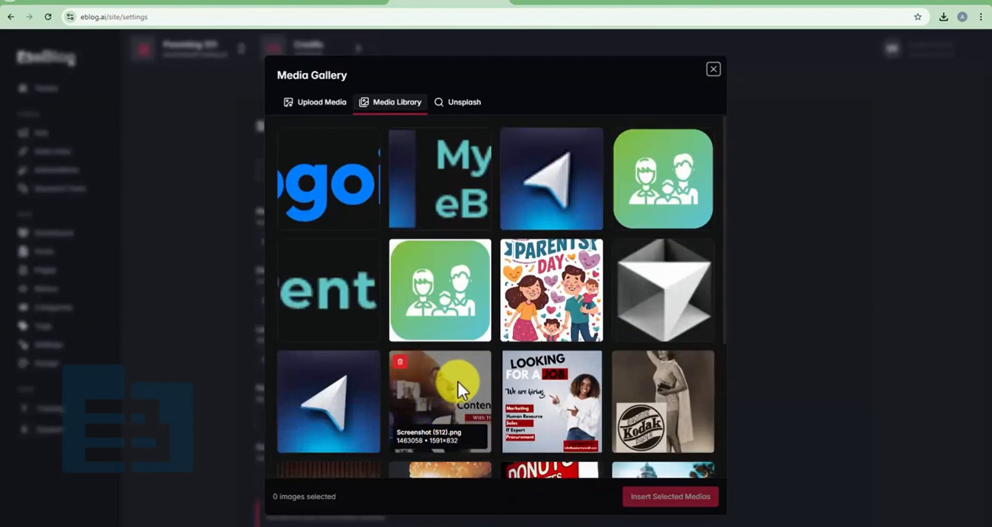
click(651, 182)
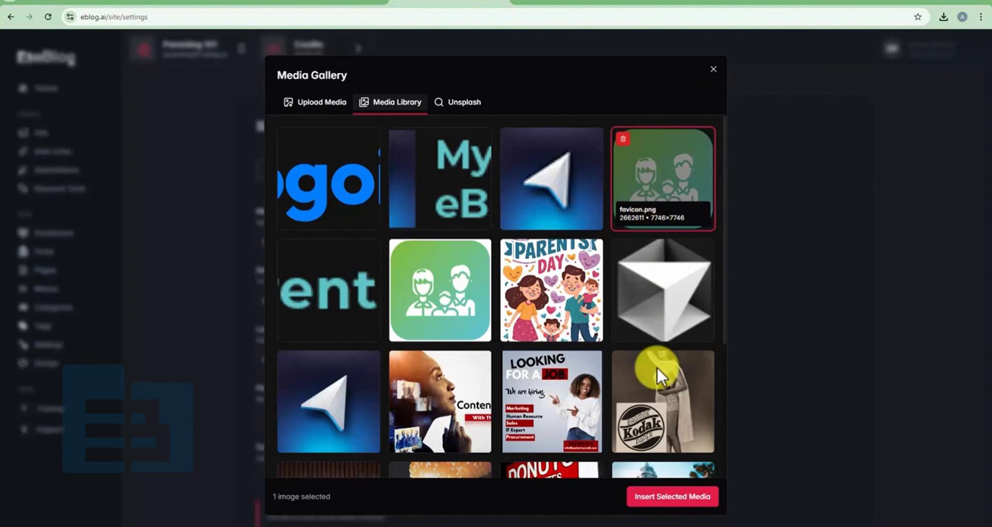
click(655, 497)
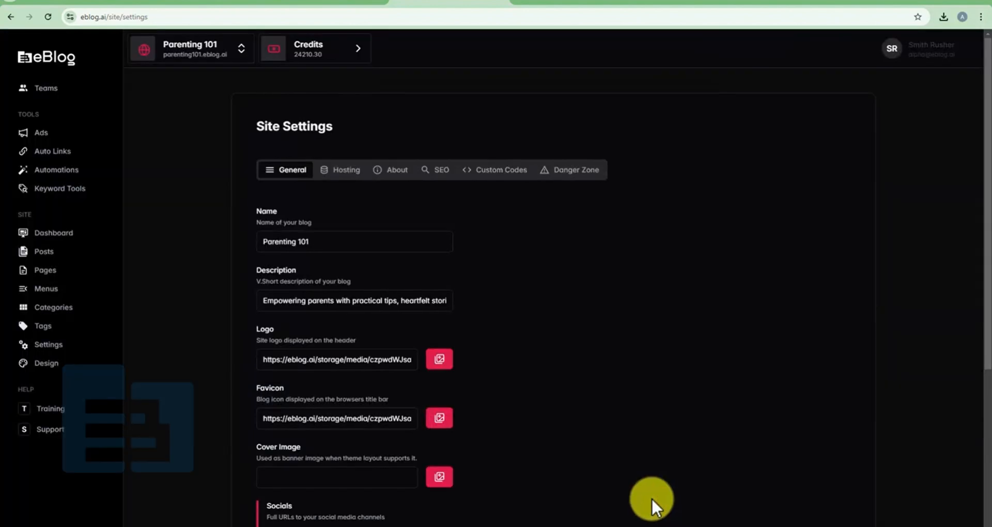
Step: Insert the Parents' Day picture cover.jpg from the media library as the site's cover image
click(452, 476)
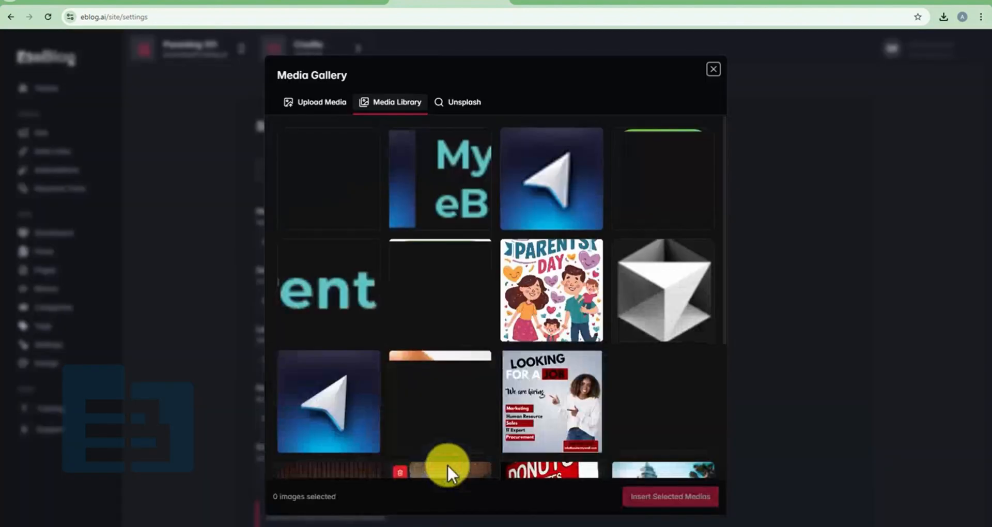
click(545, 306)
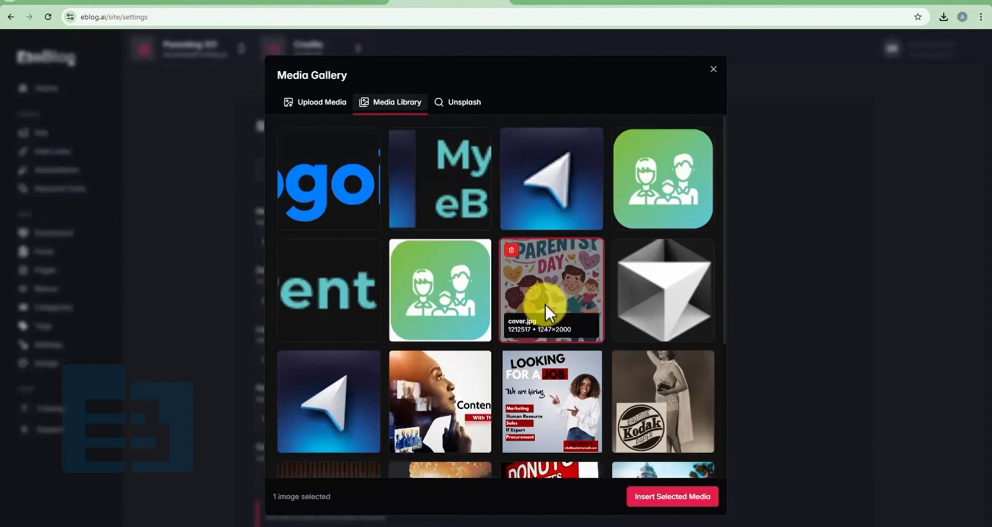
click(650, 497)
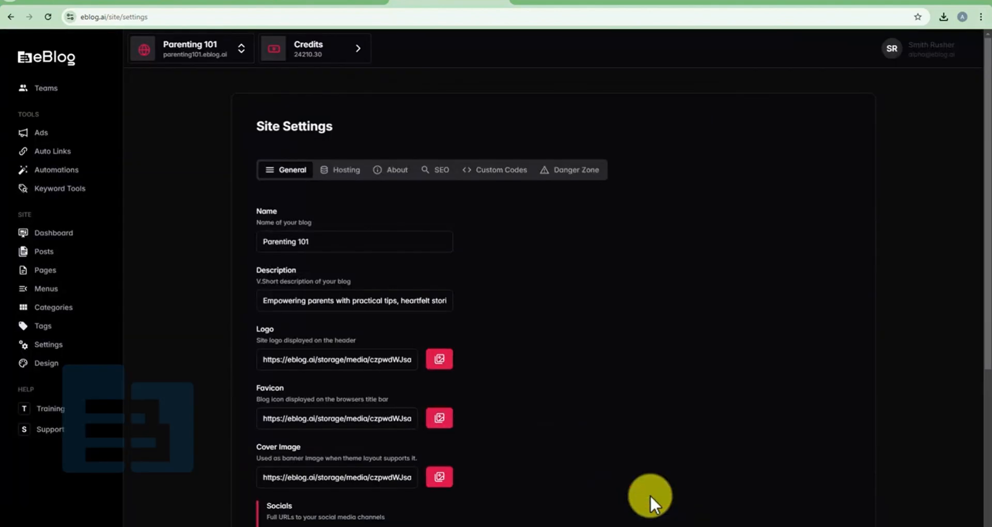
Step: Paste the Facebook, Instagram and YouTube channel URLs into the social links and save the general settings
scroll(499, 465, down, 5)
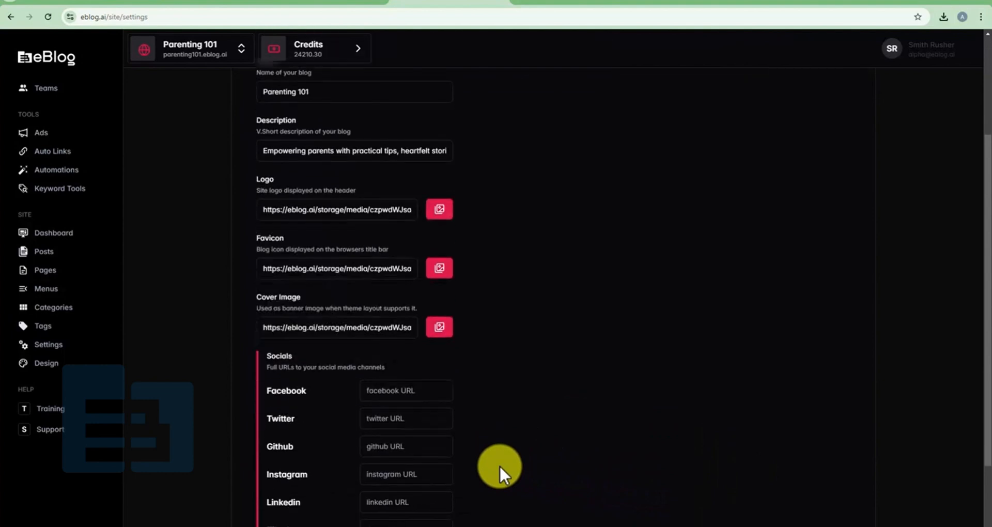
click(395, 288)
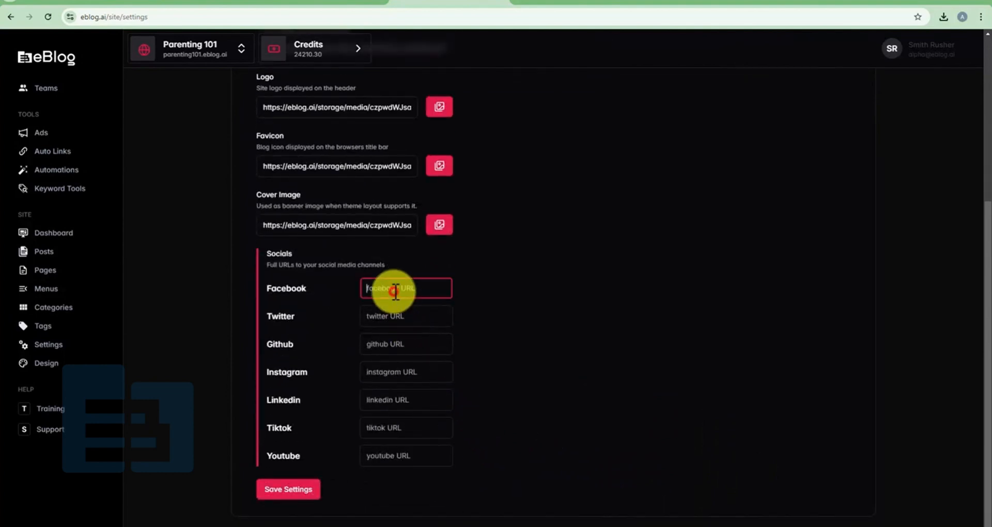
key(ctrl+v)
click(399, 371)
key(ctrl+v)
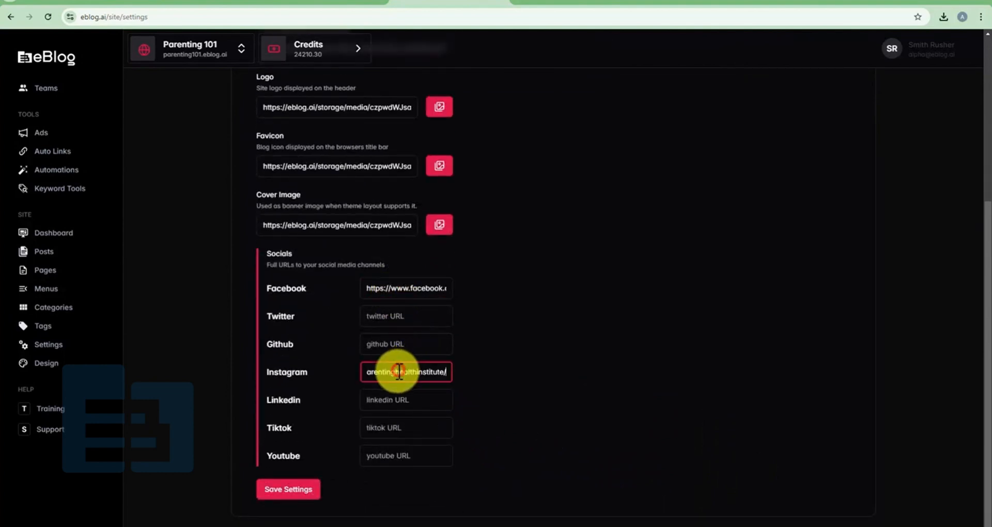
click(401, 456)
key(ctrl+v)
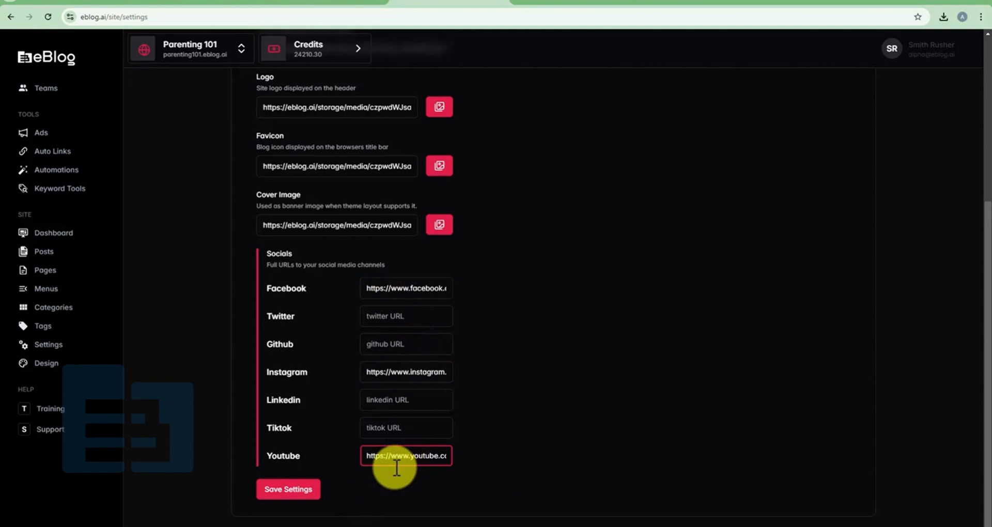
click(268, 500)
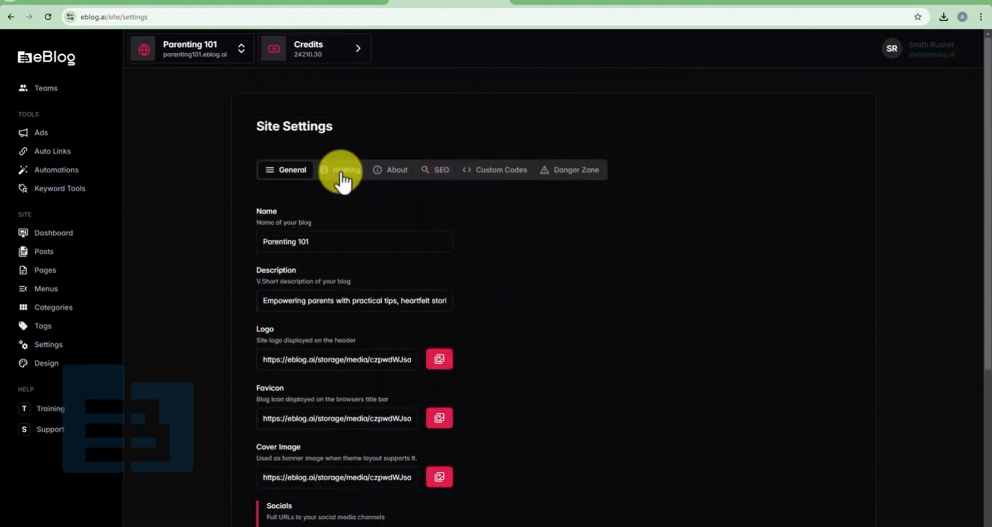
Step: Review the site's hosting, about, SEO and custom code settings
click(343, 175)
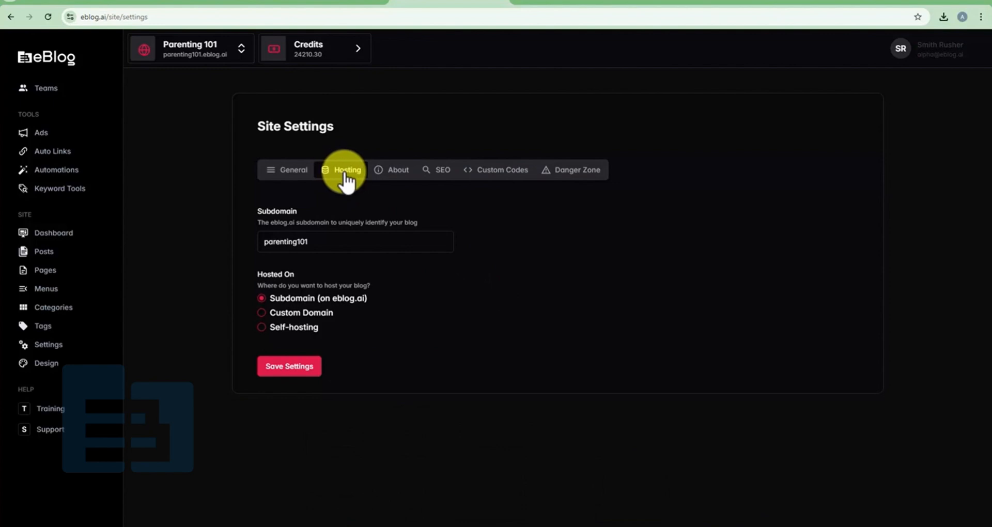
click(391, 173)
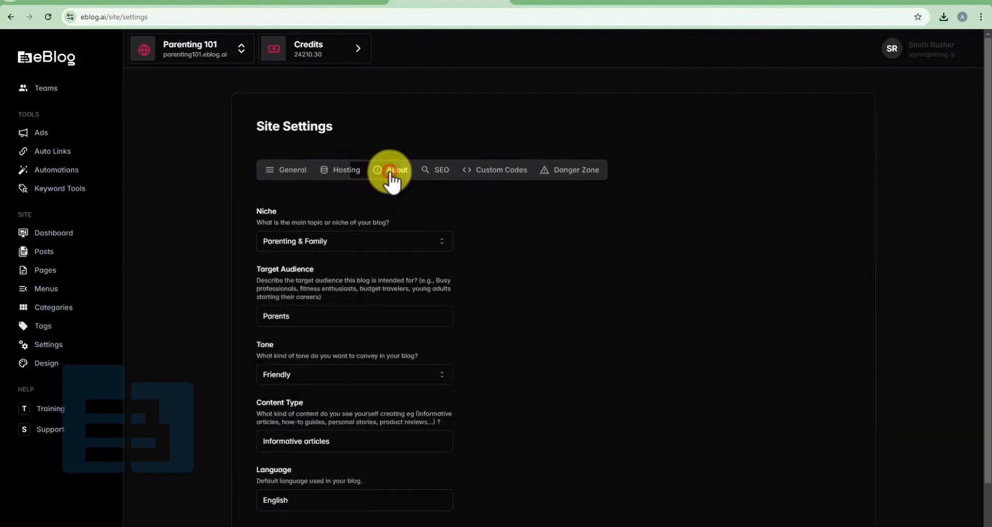
click(441, 173)
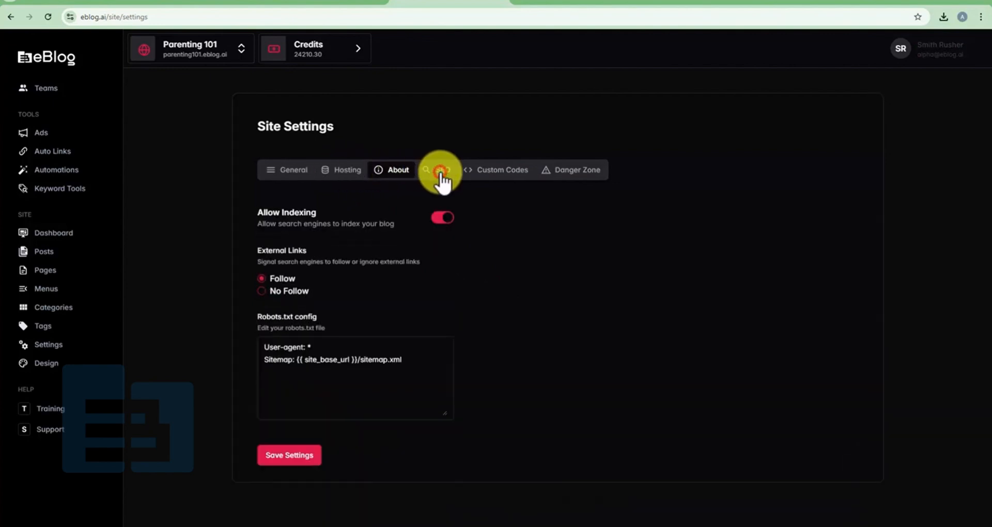
click(494, 173)
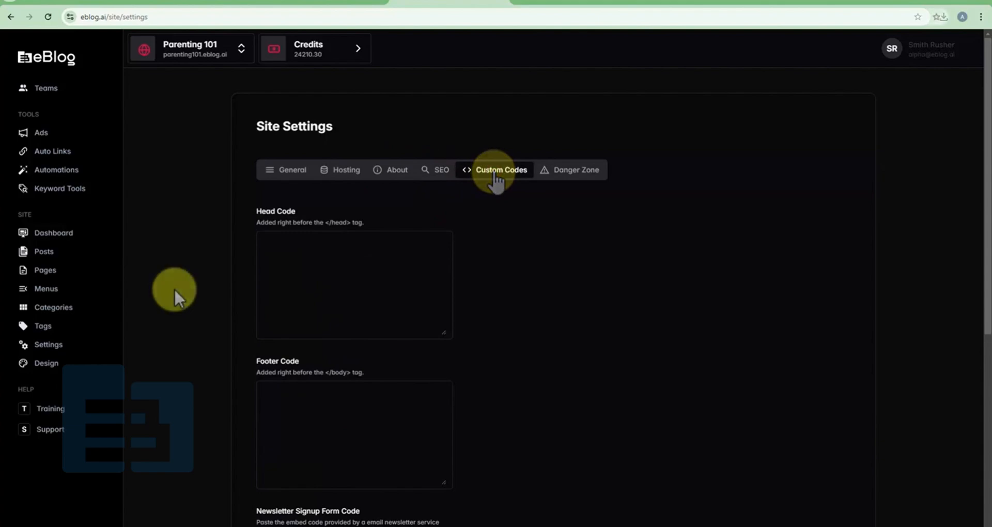
Step: Try the Dreamy and Night presets on the site design and apply Dreamy
click(46, 363)
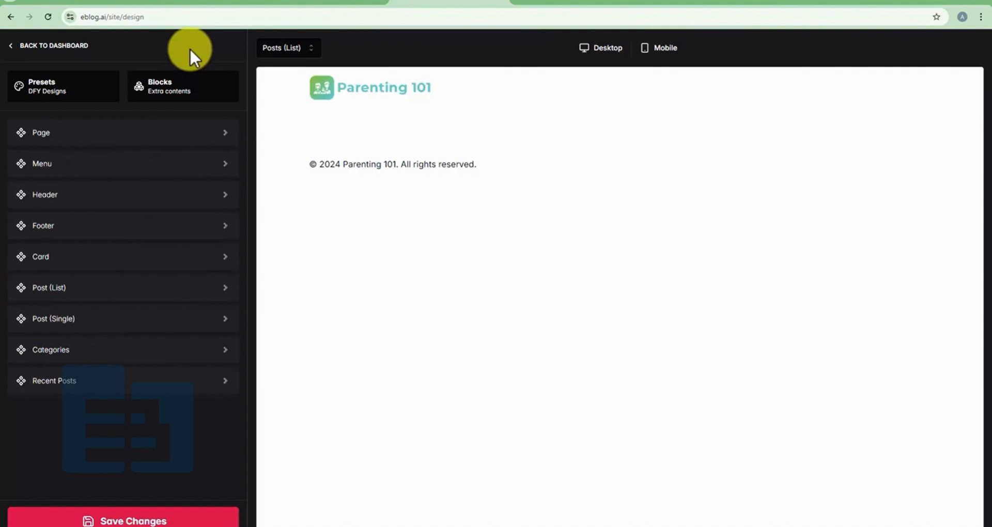
click(71, 93)
click(183, 217)
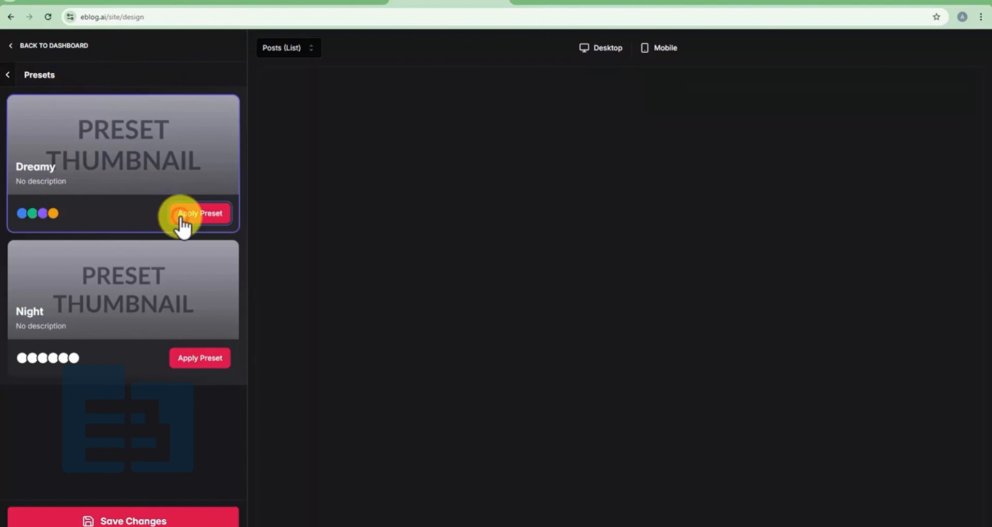
click(196, 362)
click(196, 216)
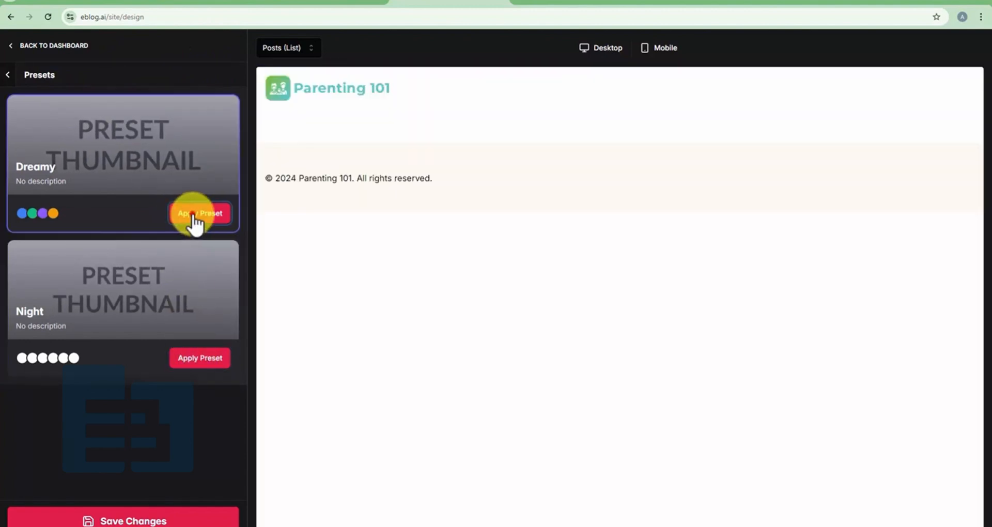
Step: Examine which sidebar blocks can be added to the site design
click(9, 75)
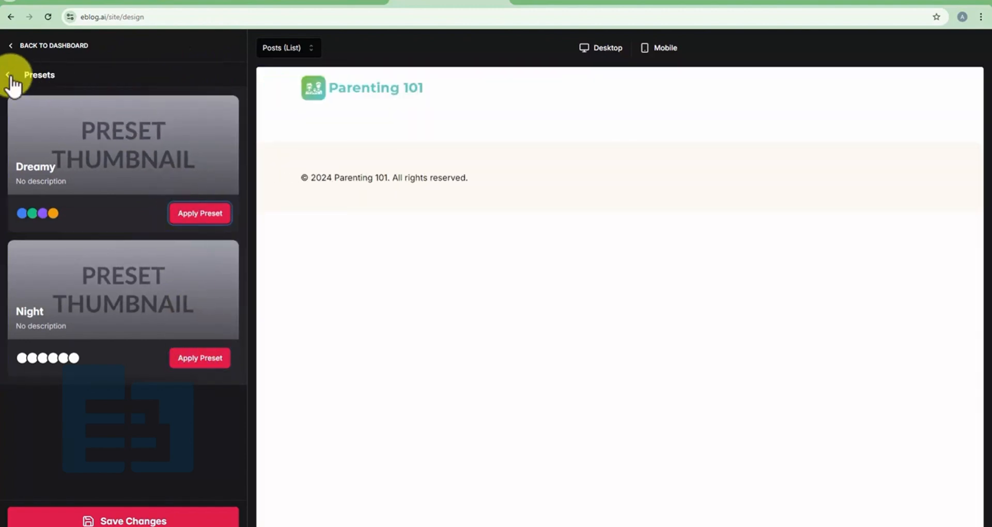
click(152, 96)
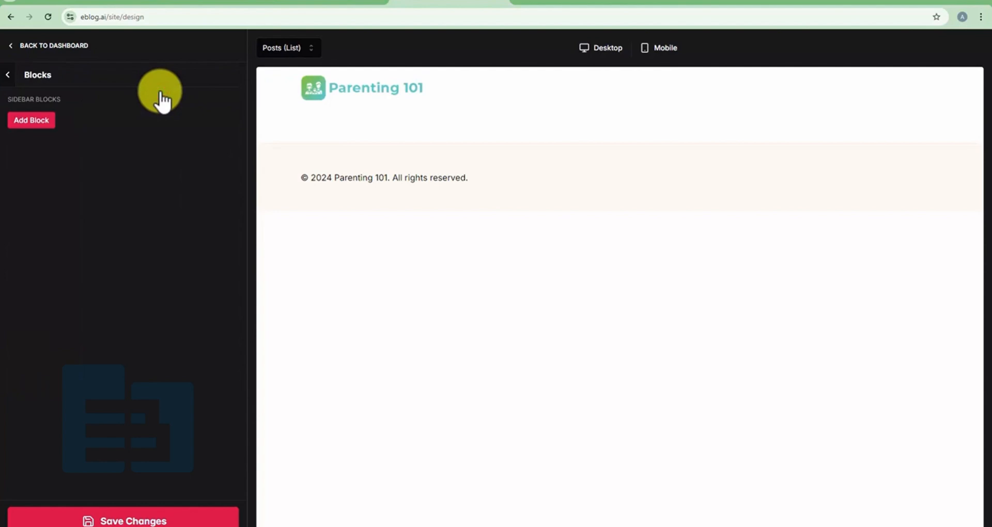
click(41, 120)
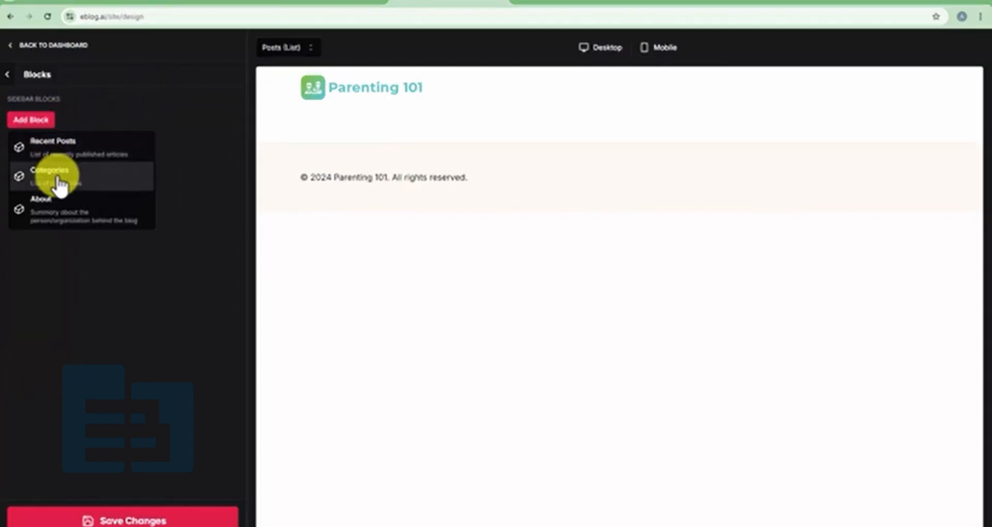
click(9, 79)
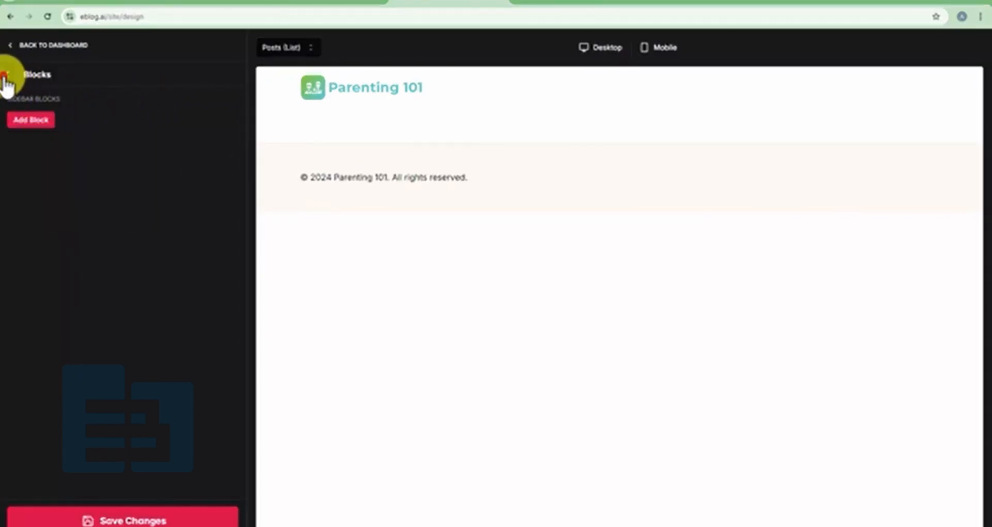
click(9, 80)
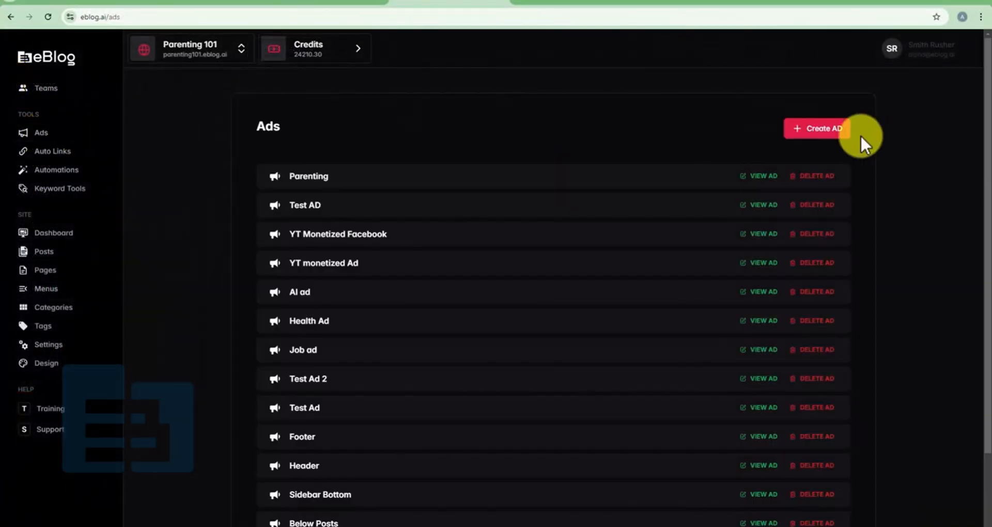
Step: Start a new image ad named Parenting Ad and insert the Parents' Day picture from the media library
click(848, 130)
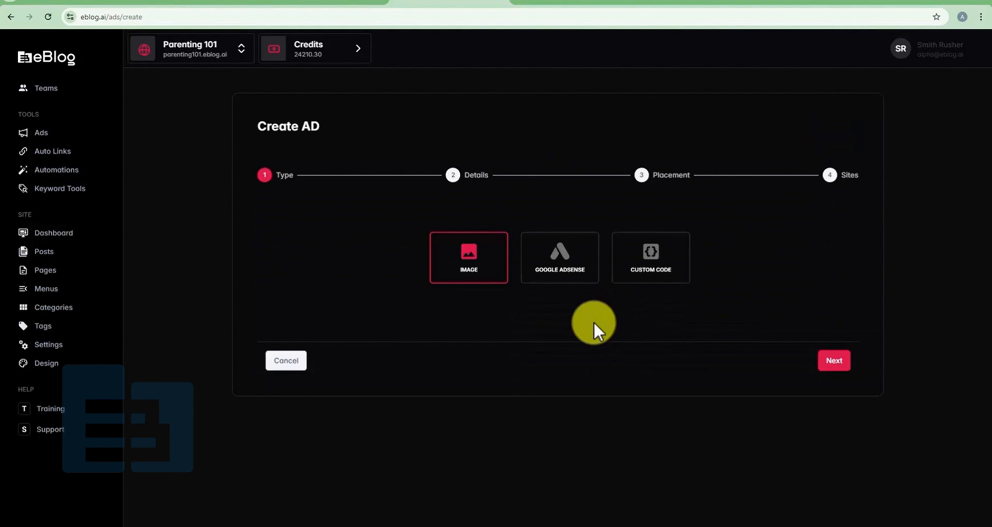
click(831, 361)
click(443, 241)
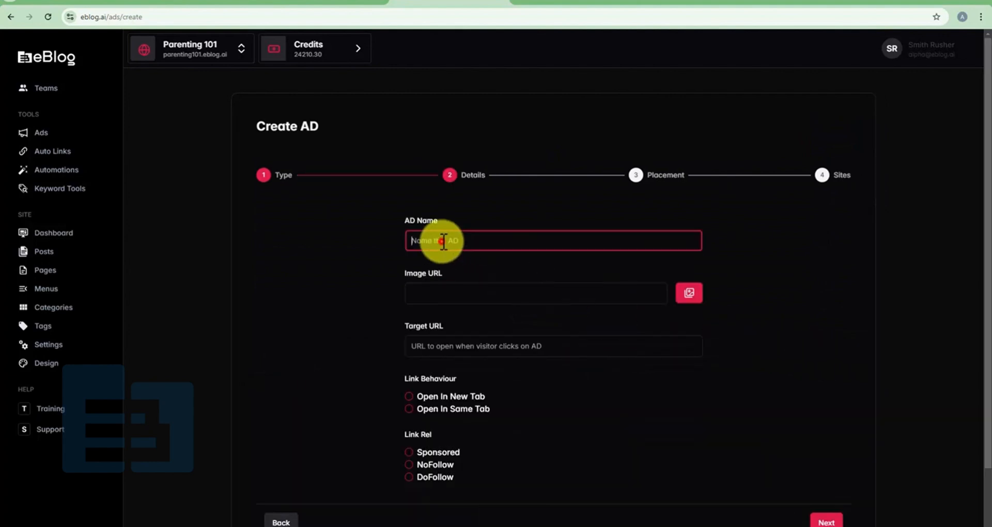
text(Parenting Ad)
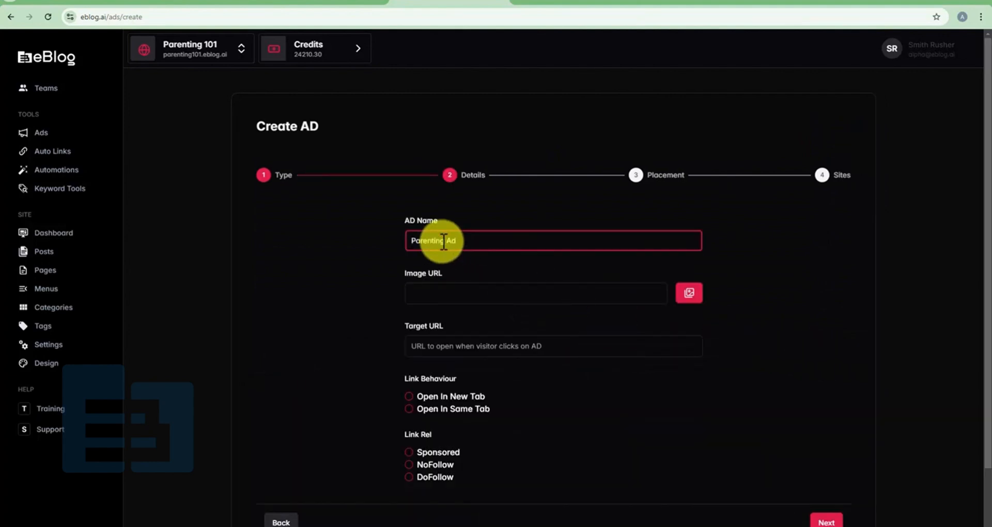
click(690, 294)
click(548, 181)
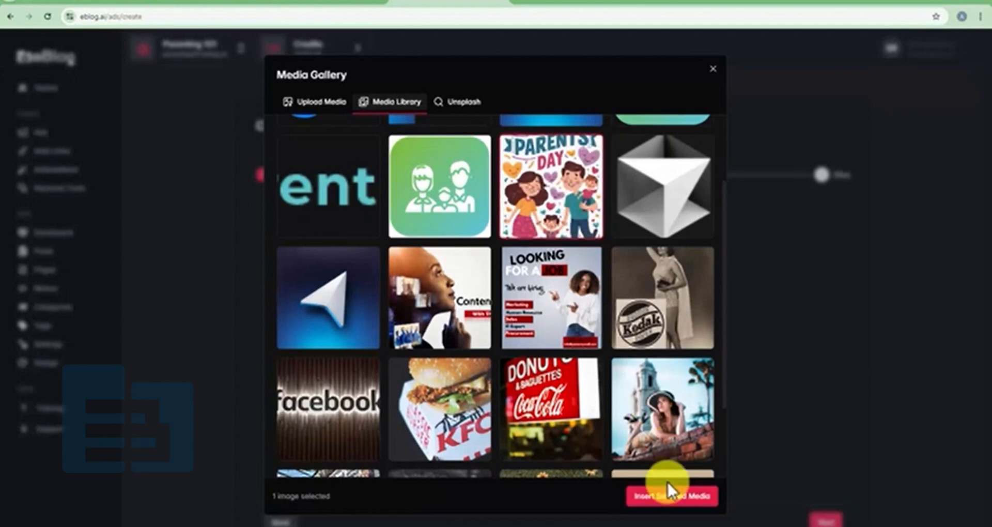
click(667, 495)
click(460, 342)
text(https://eblog.ai/)
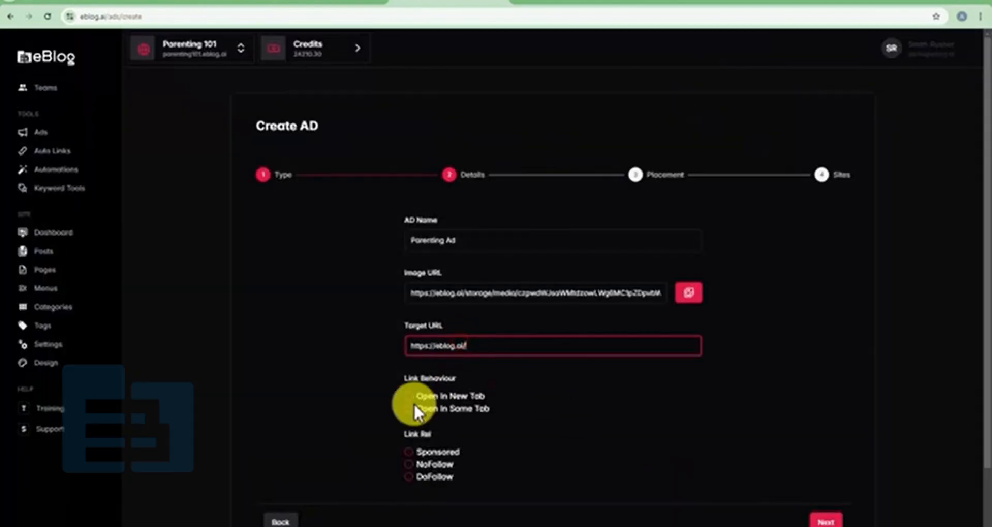
click(409, 397)
click(409, 452)
scroll(533, 458, down, 1)
click(827, 507)
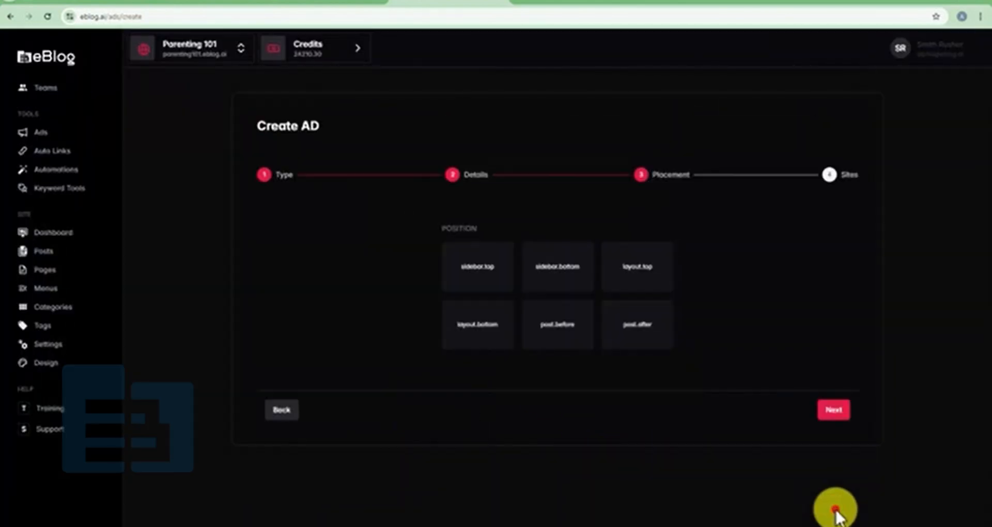
Step: Place the ad at sidebar.top, activate it on the Parenting 101 site and finish creating it
click(486, 276)
click(834, 410)
click(813, 223)
scroll(685, 245, down, 2)
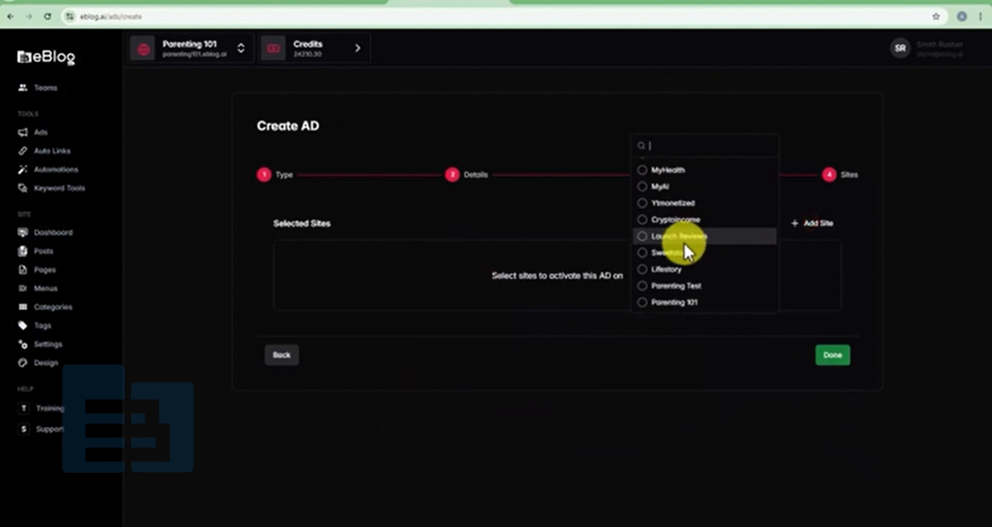
click(659, 304)
click(833, 344)
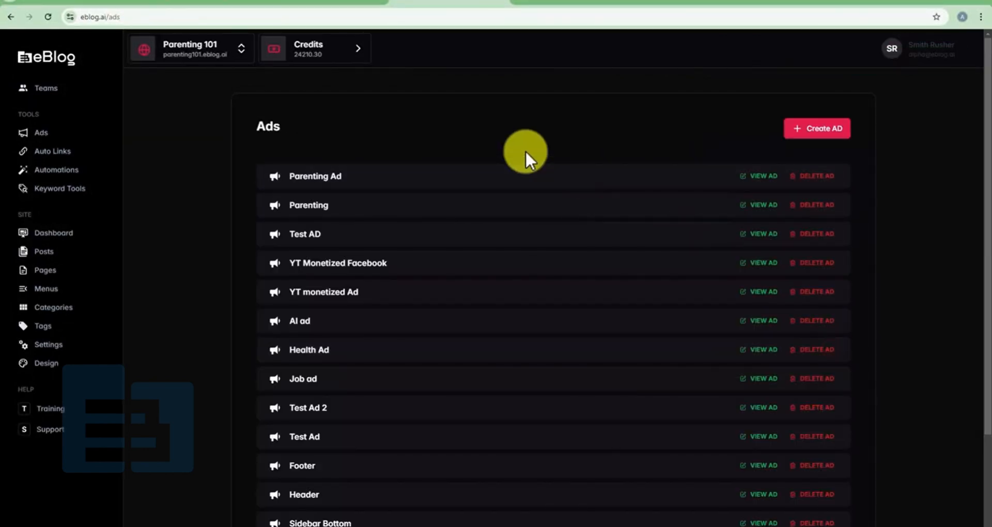
click(61, 153)
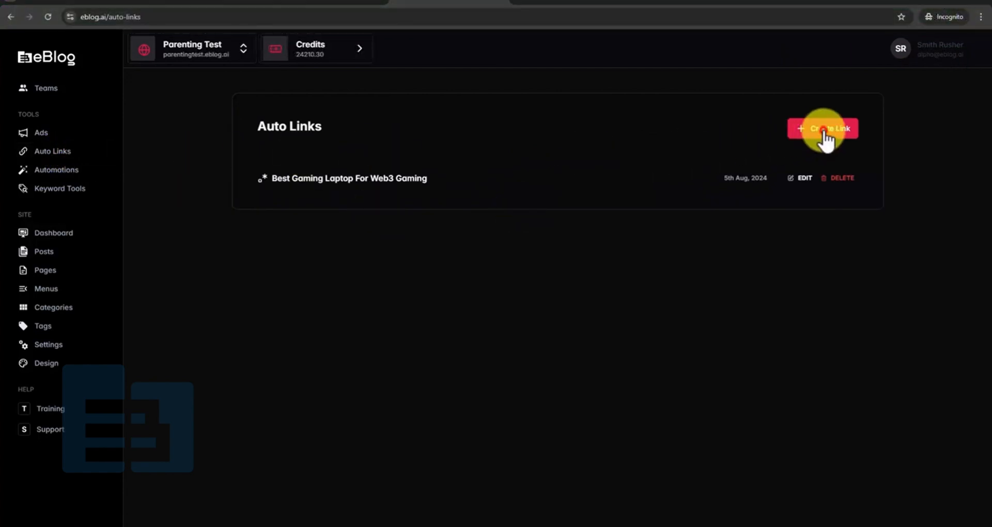
click(813, 142)
click(407, 231)
text(Parenting 101 Autolink)
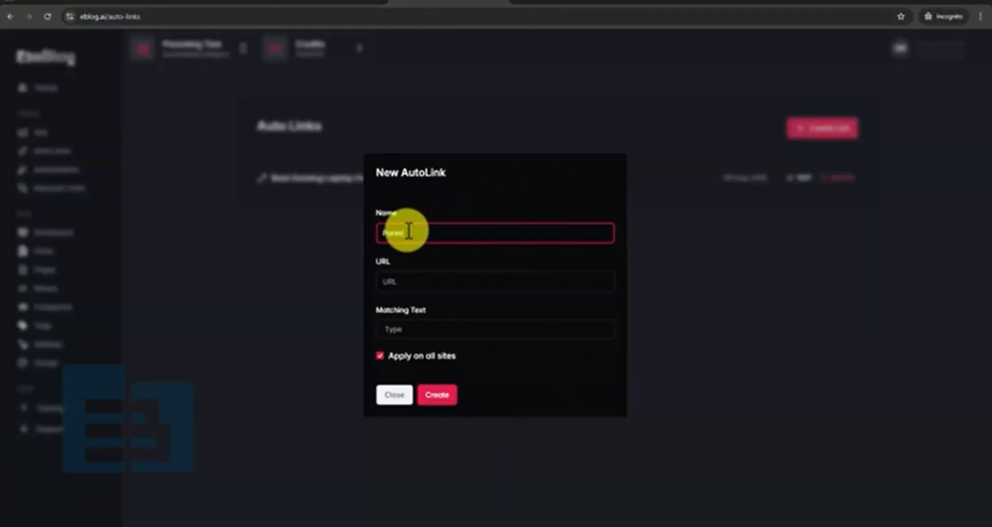
click(412, 281)
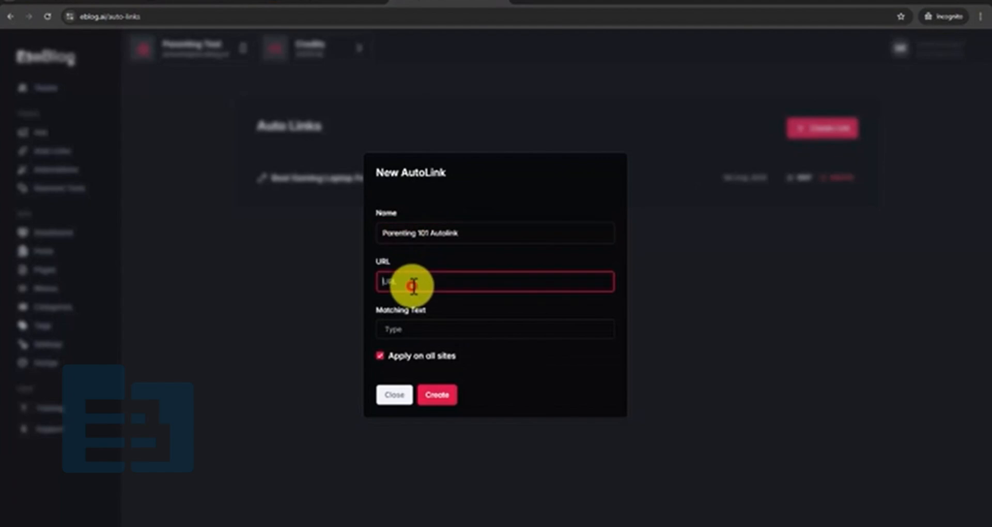
text(https://eblog.ai/)
click(397, 333)
text(parenting)
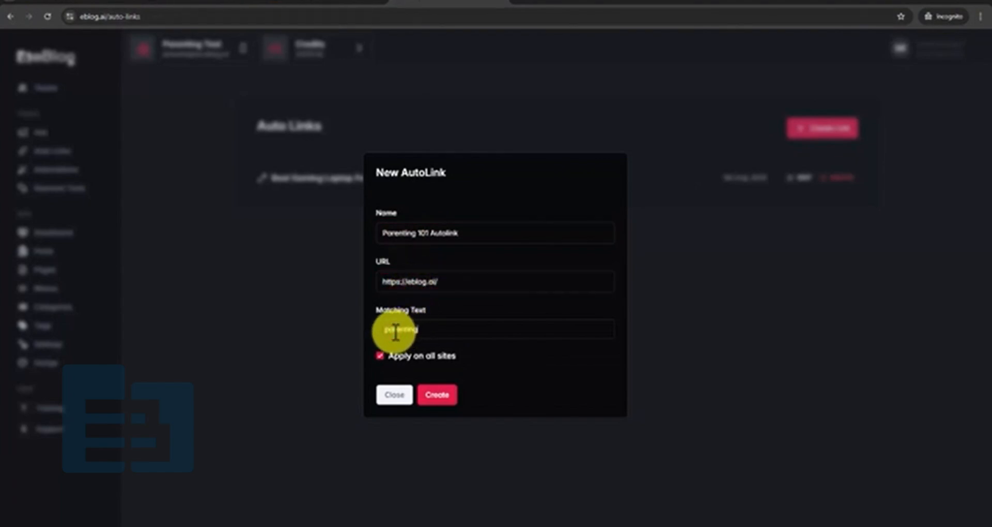
key(Return)
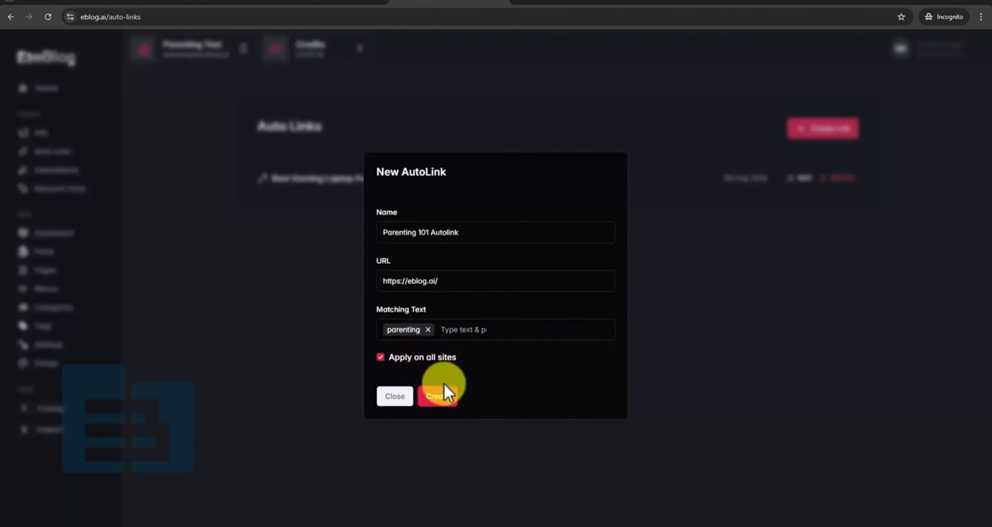
click(441, 397)
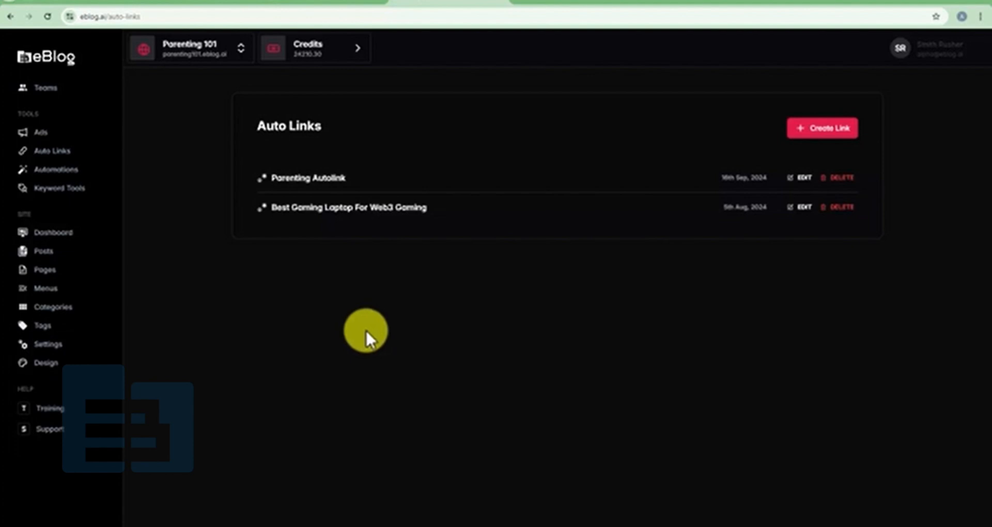
Step: Start an Auto Blog automation task named Parenting 101 Automation for the Parenting 101 site and proceed to its content settings
click(77, 172)
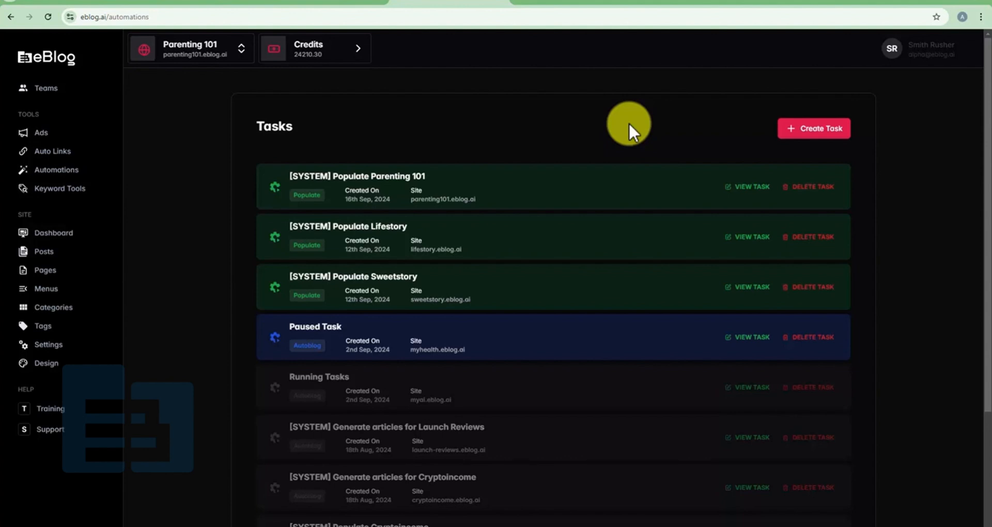
click(817, 131)
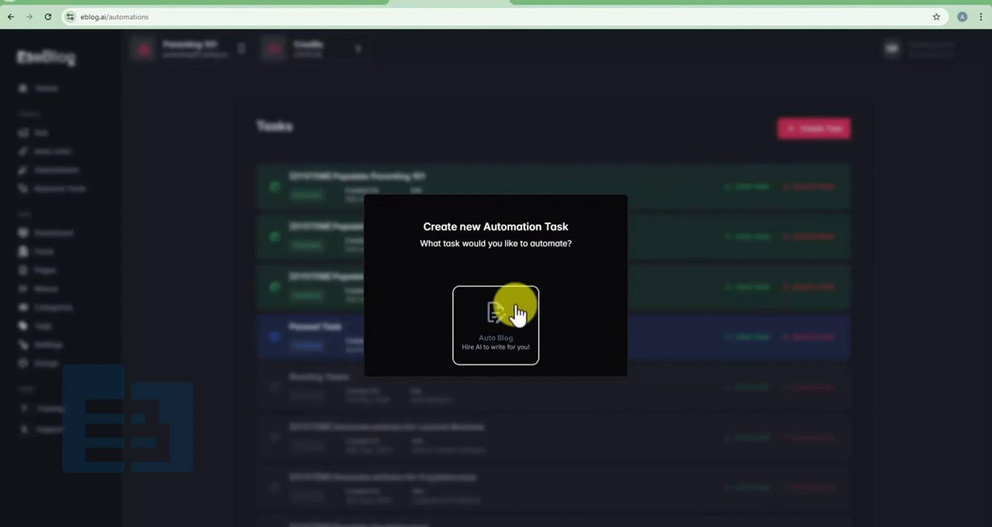
click(505, 318)
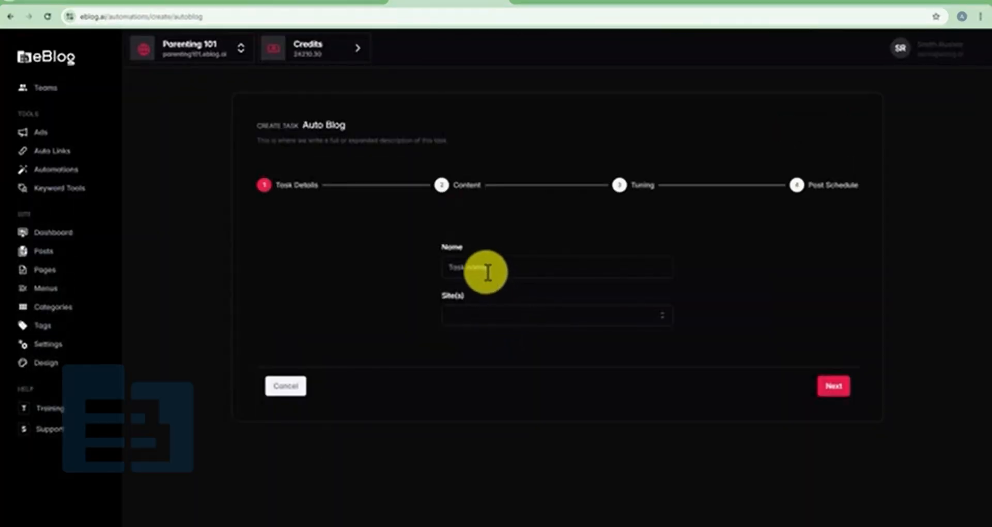
click(486, 269)
text(Parenting 101 Automation)
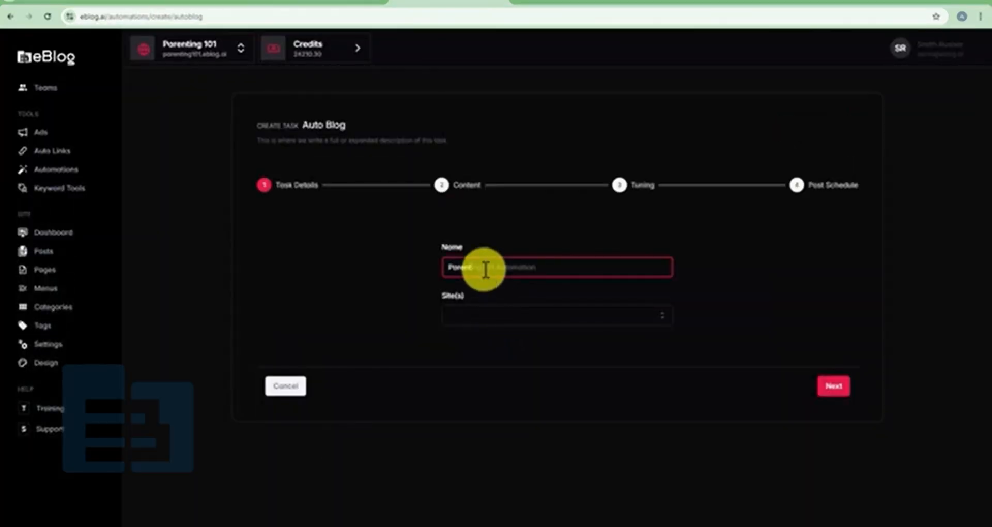
click(576, 316)
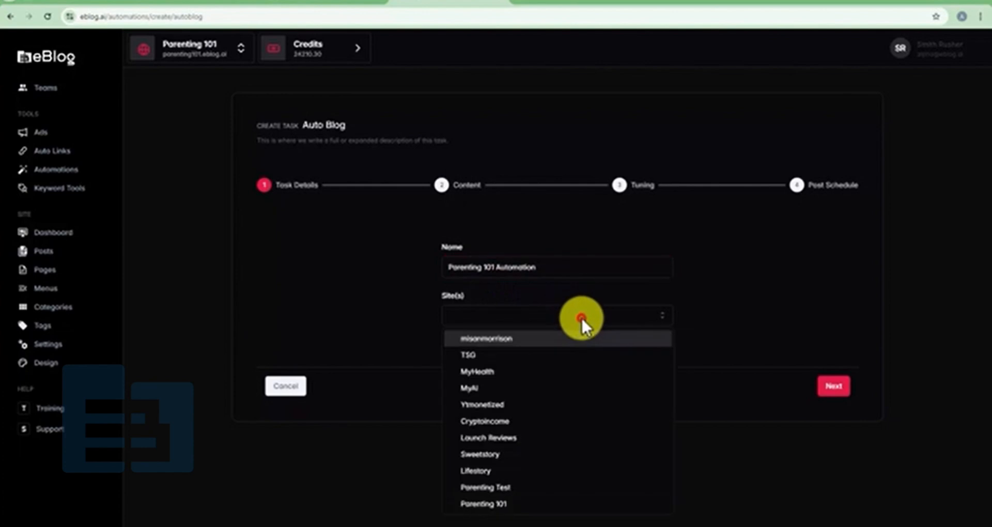
click(506, 502)
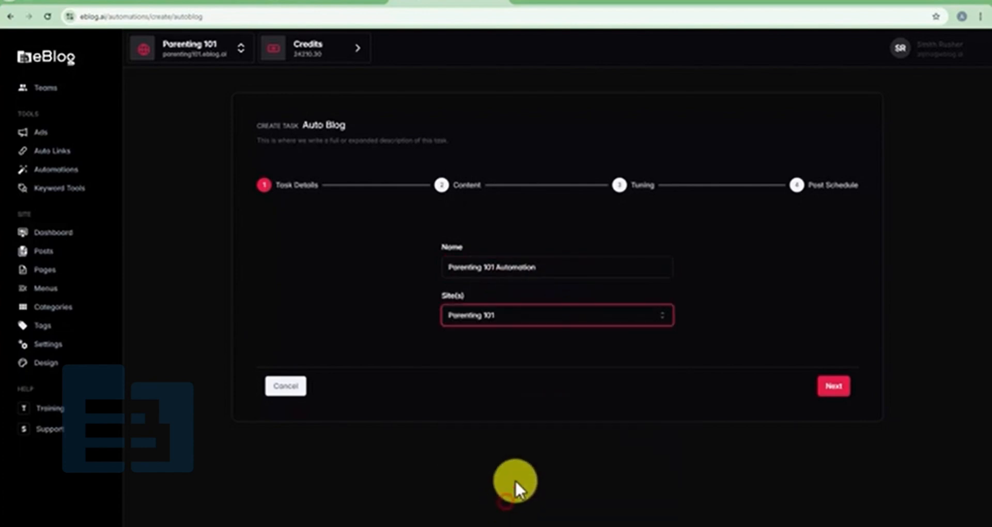
click(834, 389)
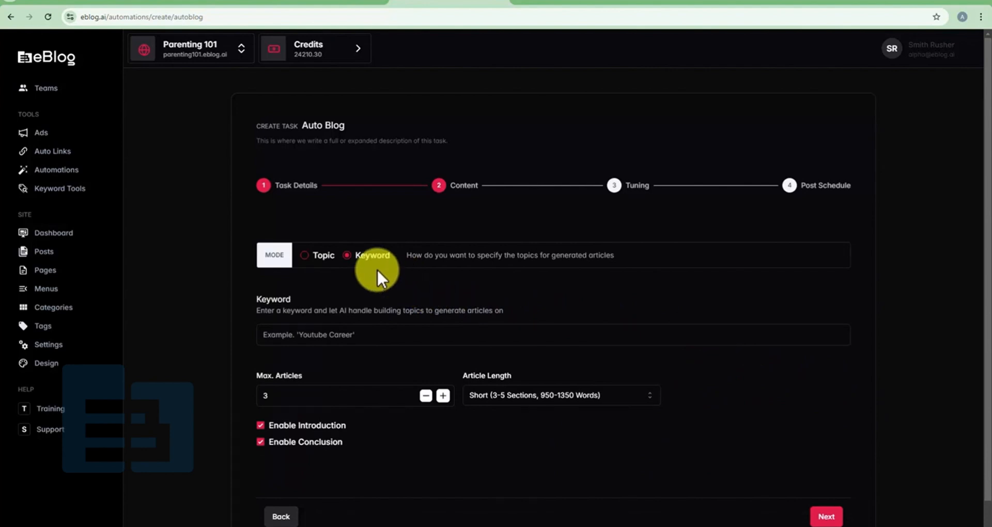
Step: Set the task's content mode to Keyword and enter "parenting tips" as the keyword
click(306, 256)
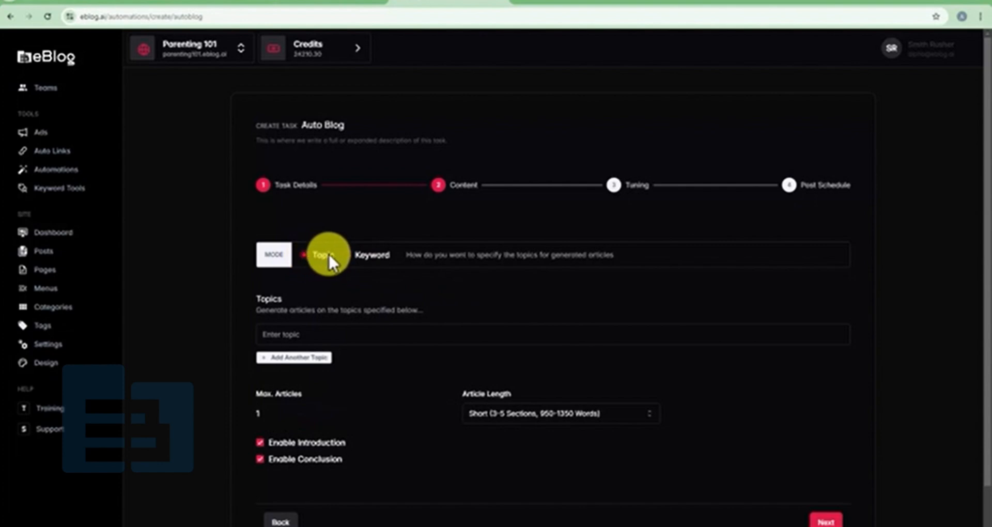
click(348, 257)
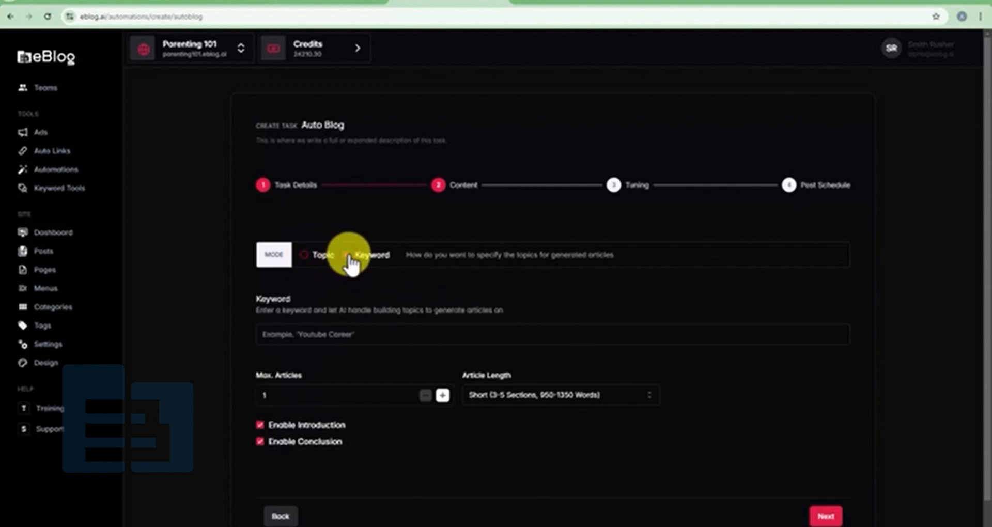
click(305, 331)
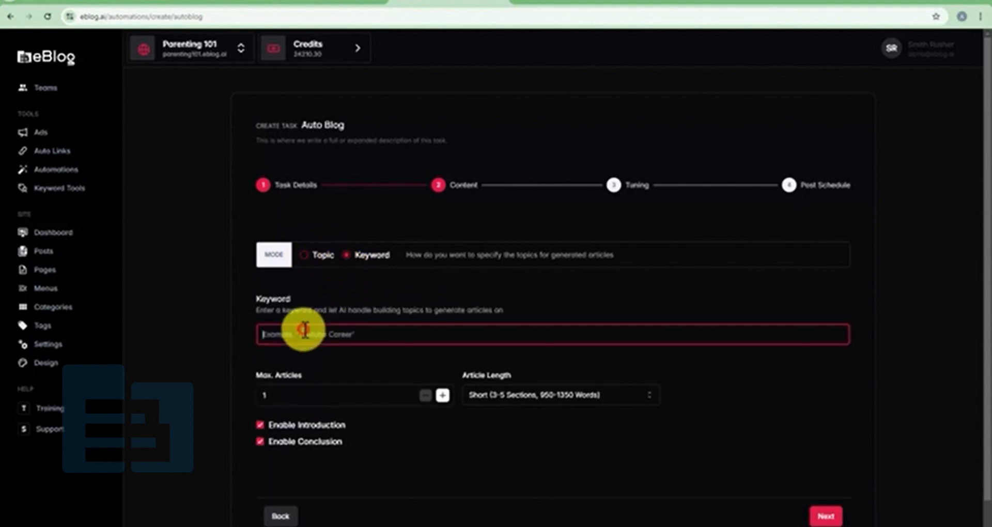
text(parenting tips)
Step: Set the maximum articles to 5, keep the Short (3-5 Sections, 950-1350 Words) article length and proceed to the tuning settings
click(443, 396)
click(443, 396)
click(443, 396)
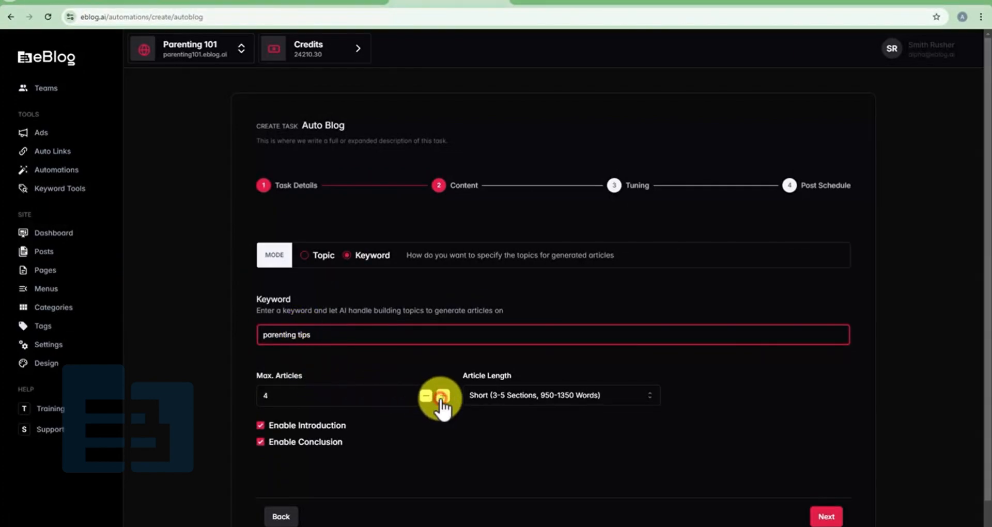
click(443, 396)
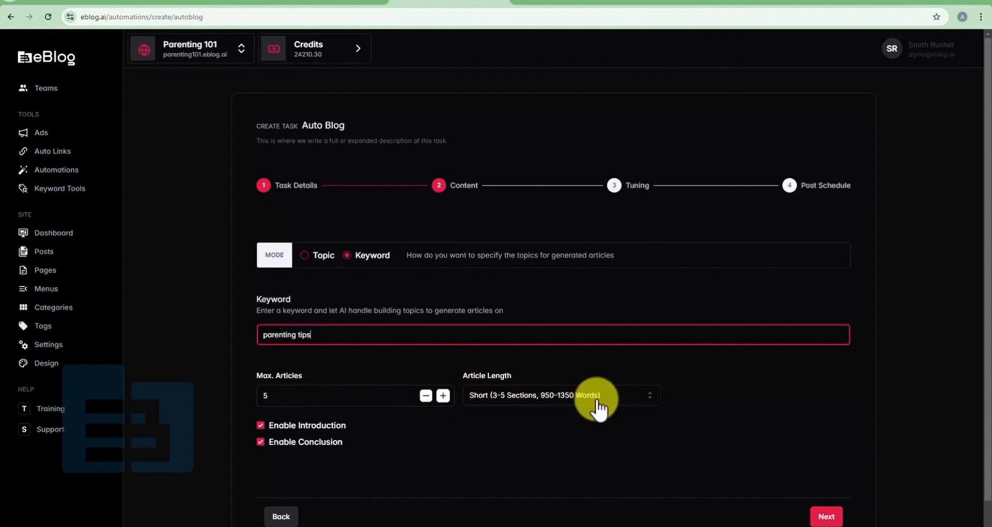
click(608, 397)
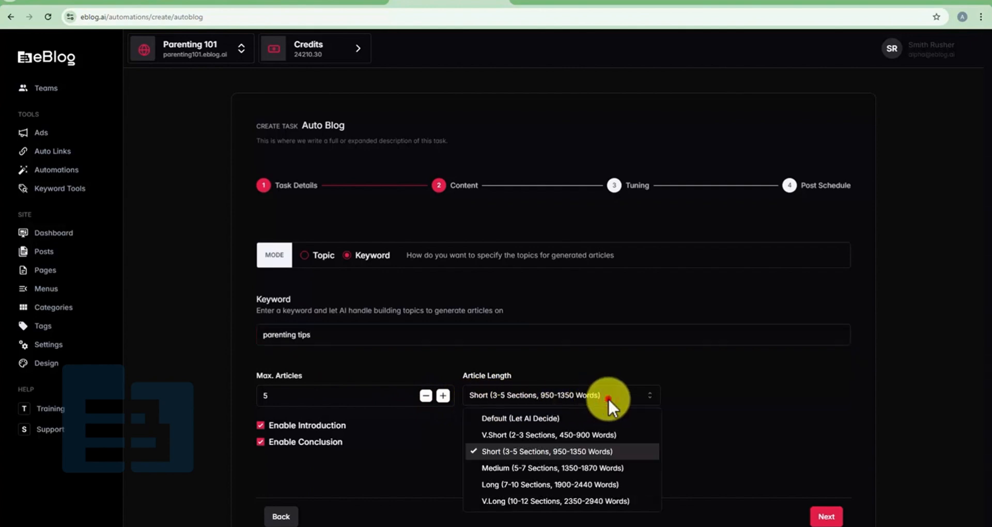
click(608, 398)
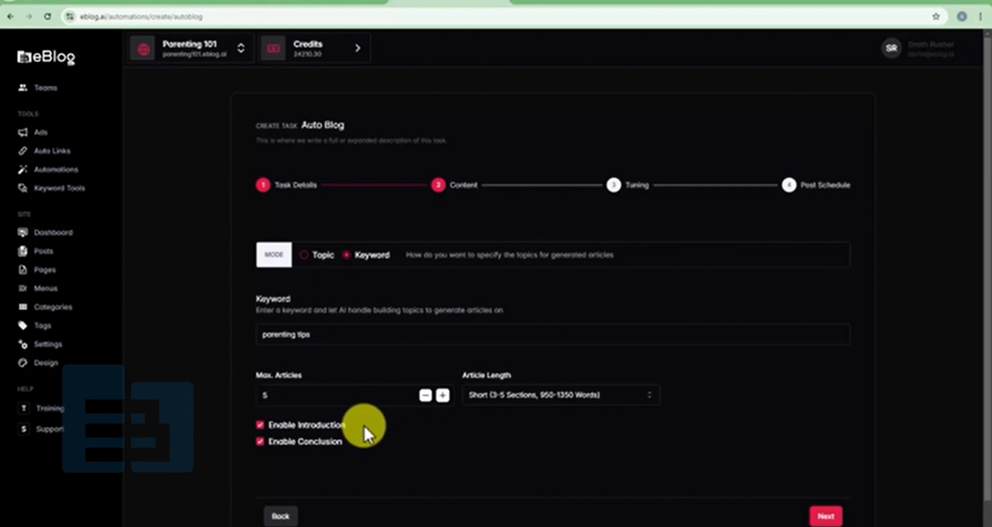
click(823, 514)
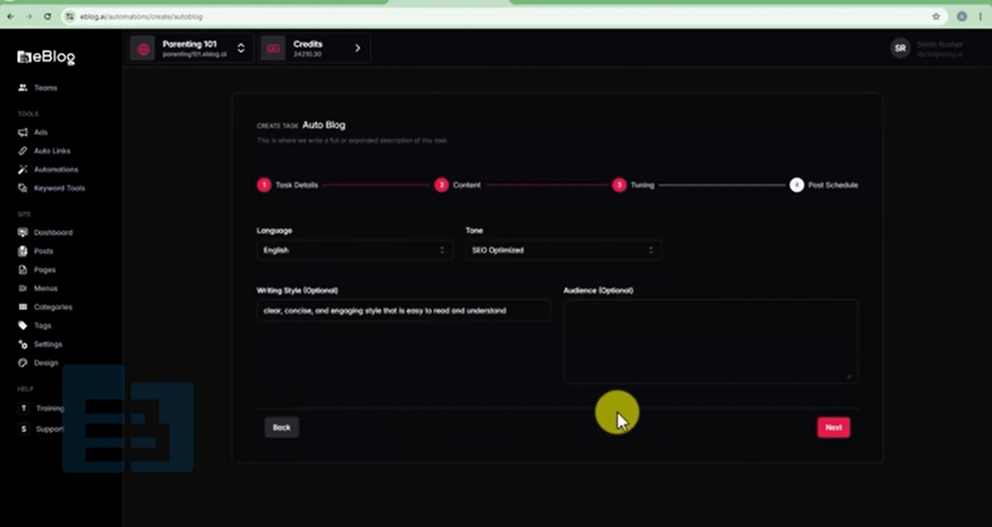
Step: Set the tone to Friendly and the audience to "parents", and proceed to the post schedule
click(559, 253)
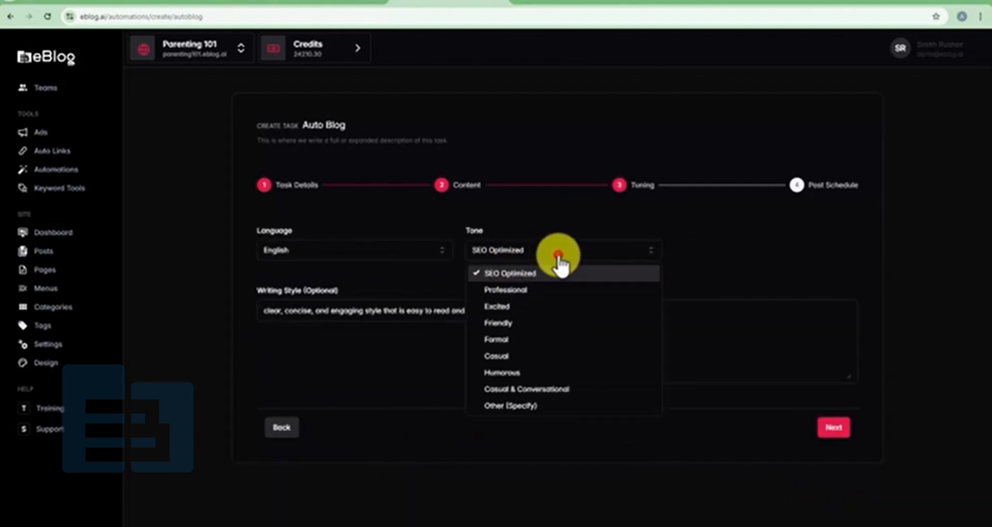
click(507, 324)
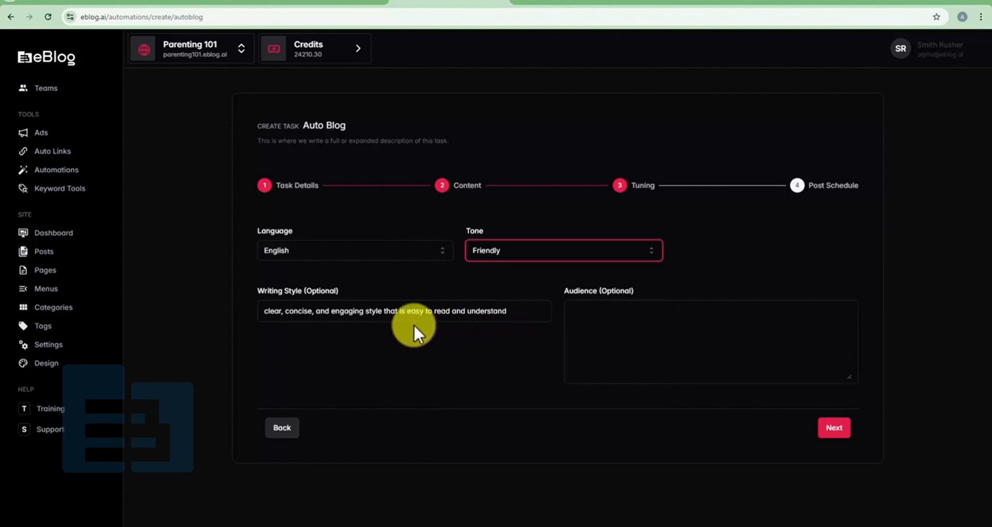
click(586, 311)
text(par)
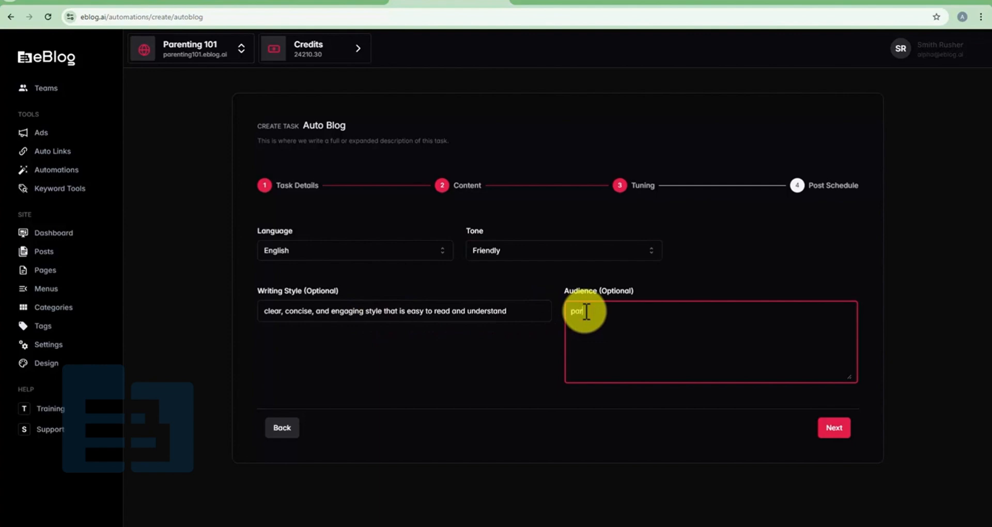
text(ents)
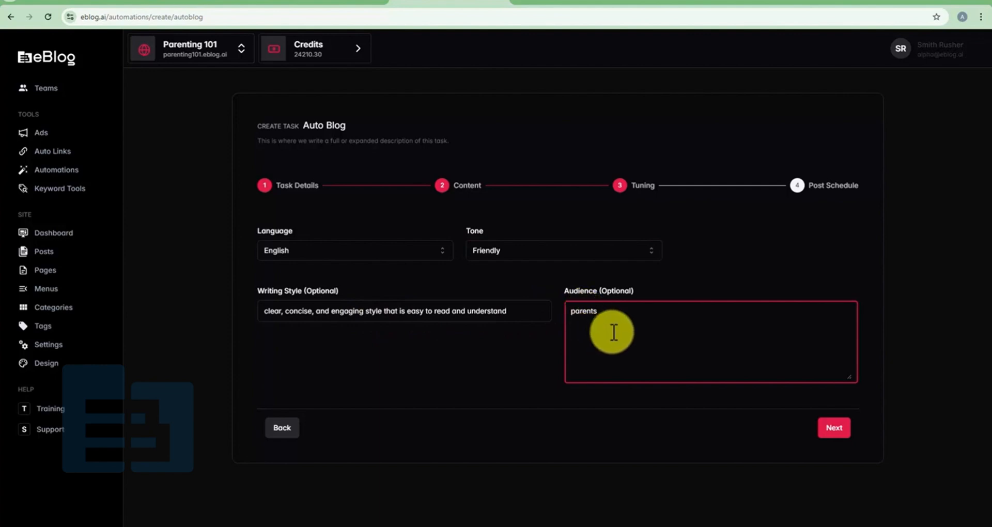
click(838, 431)
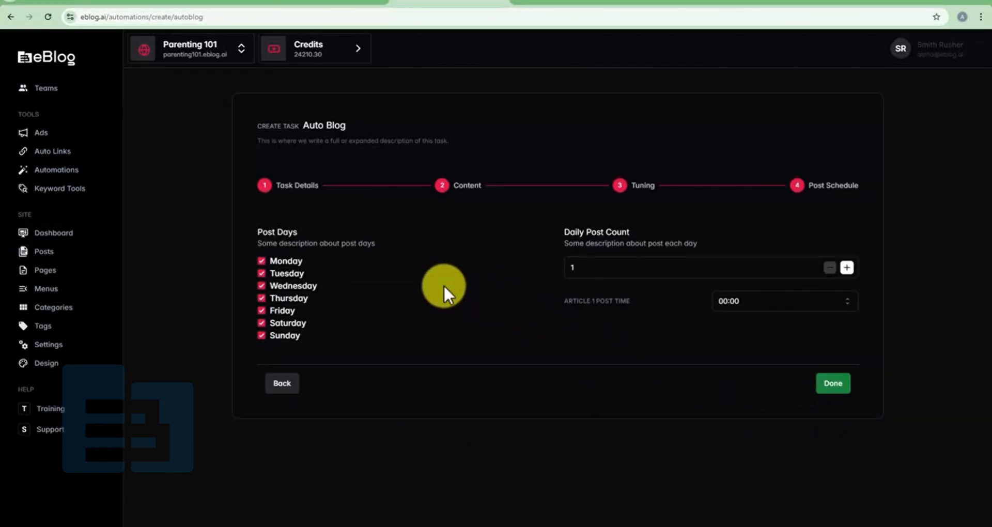
Step: Schedule Article 1 to post at 07:00 and finish creating the automation task
click(787, 303)
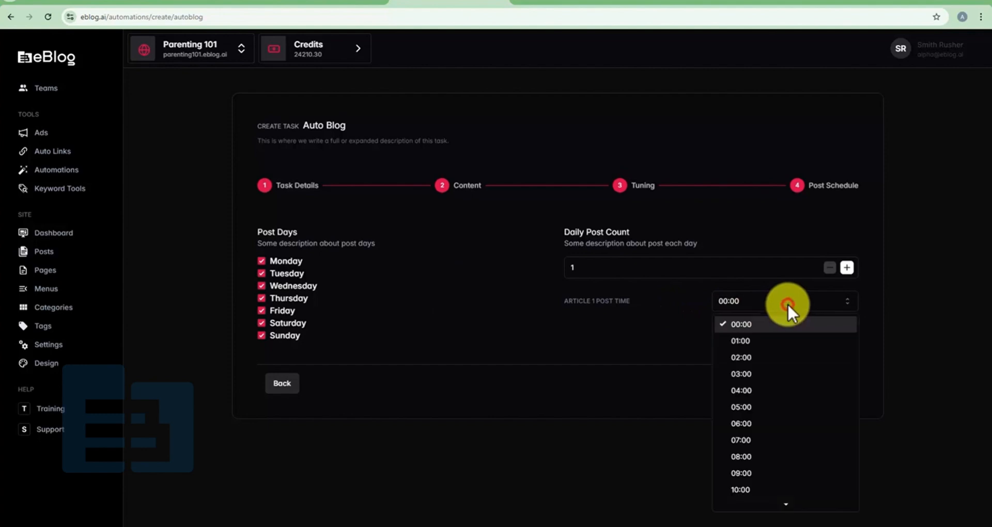
click(746, 439)
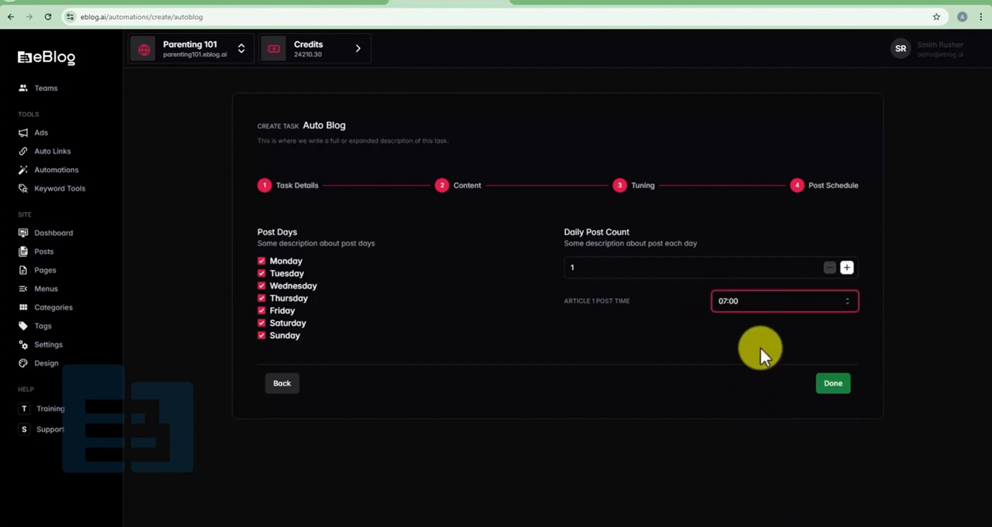
click(835, 406)
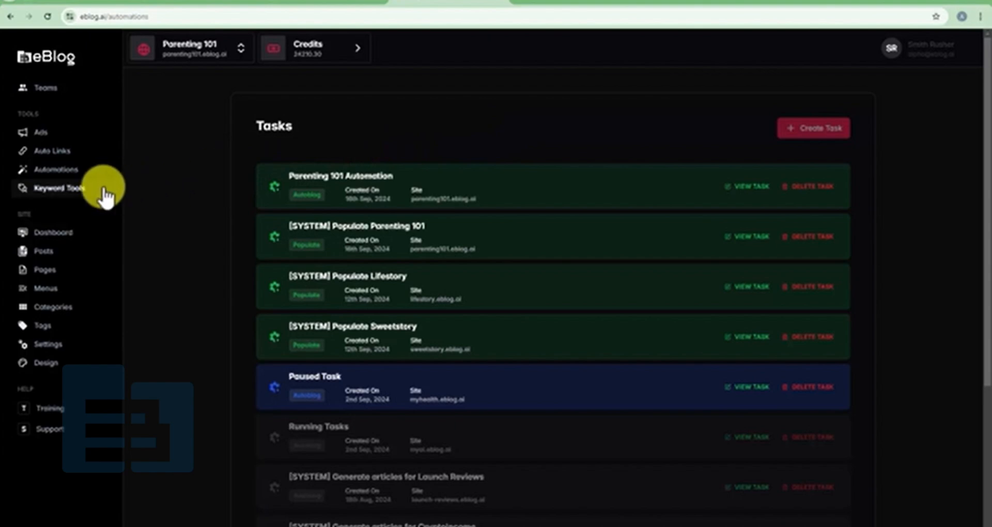
Step: Research the keyword "parenting" with the Keyword Tools
click(80, 190)
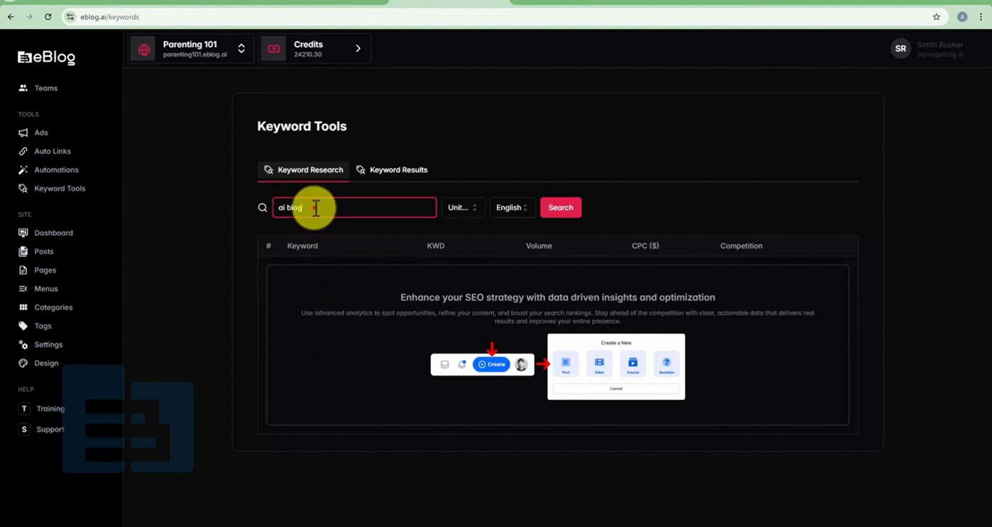
drag(317, 206, 274, 207)
text(par)
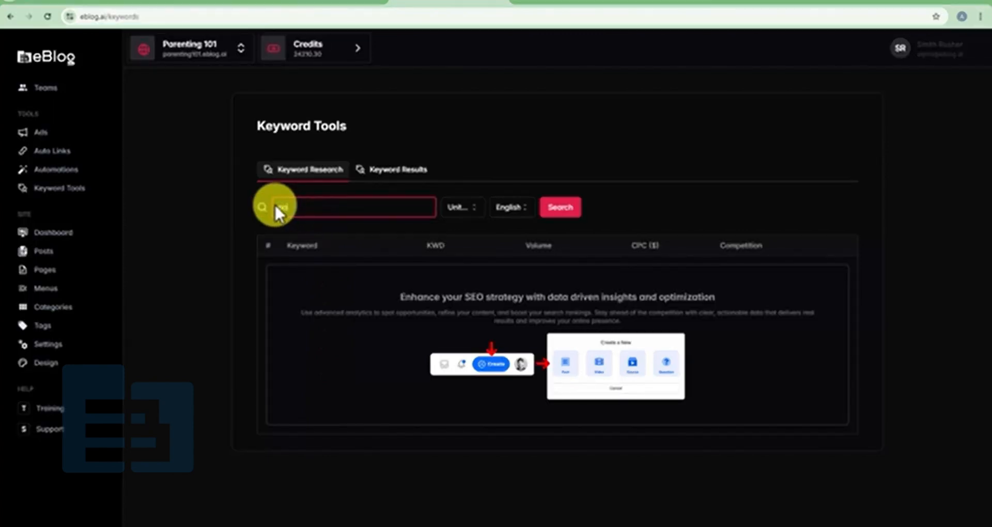
text(enting)
click(558, 208)
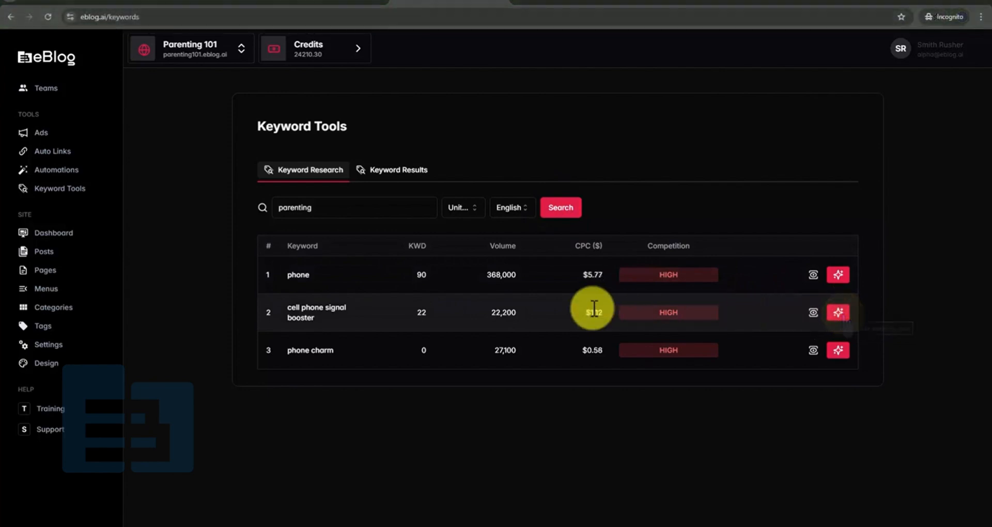
Step: Review the Parenting 101 site's posts, pages, menus, categories and tags
click(53, 258)
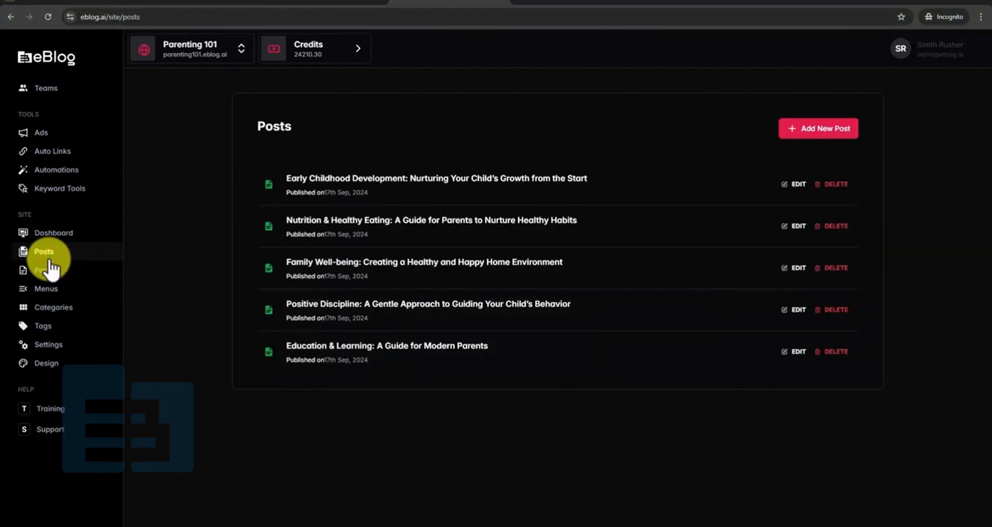
click(46, 272)
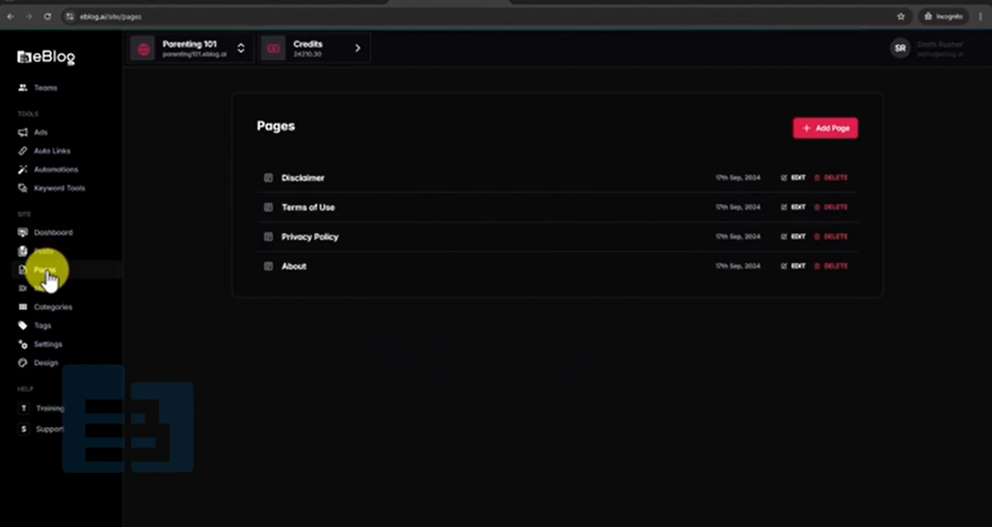
click(47, 290)
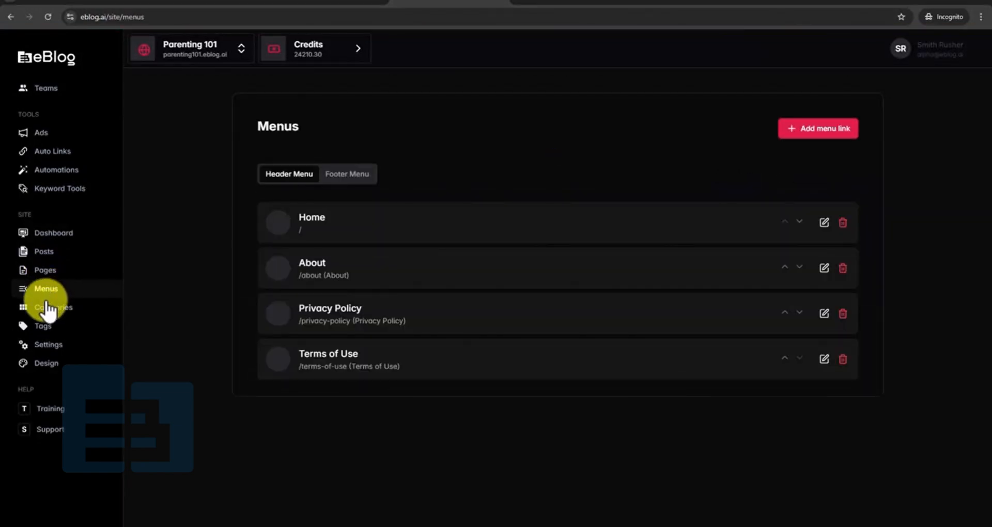
click(48, 310)
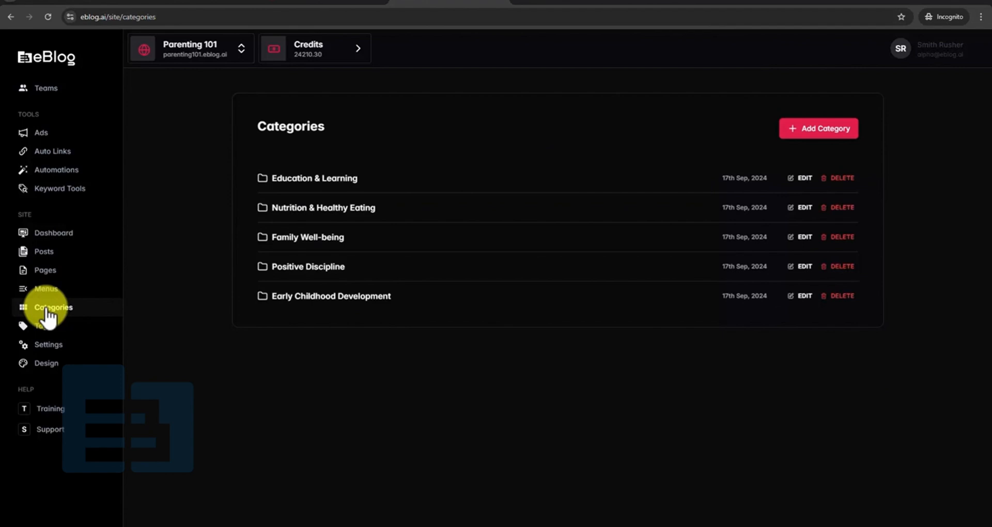
click(46, 328)
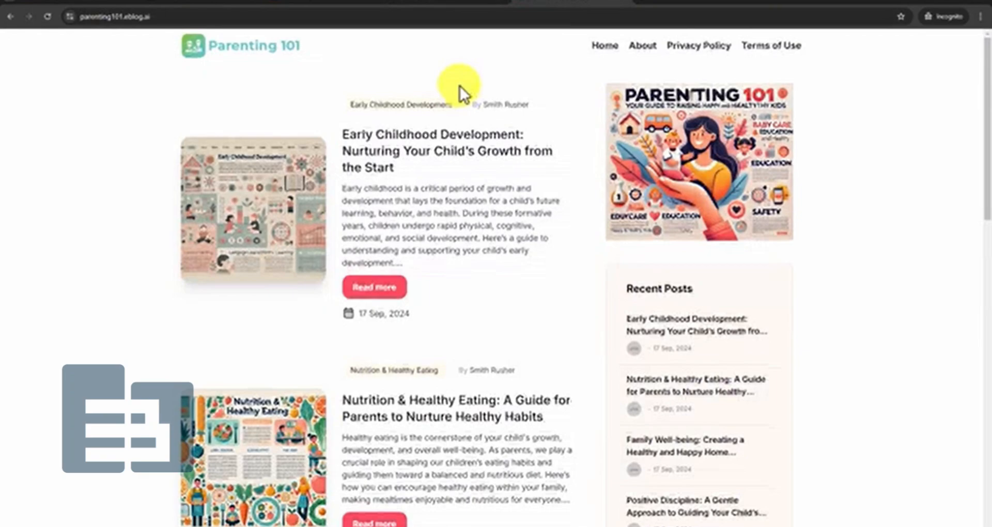
Step: Look over the published Parenting 101 home page and read through its "Education & Learning: A Guide for Modern Parents" article
scroll(460, 85, down, 9)
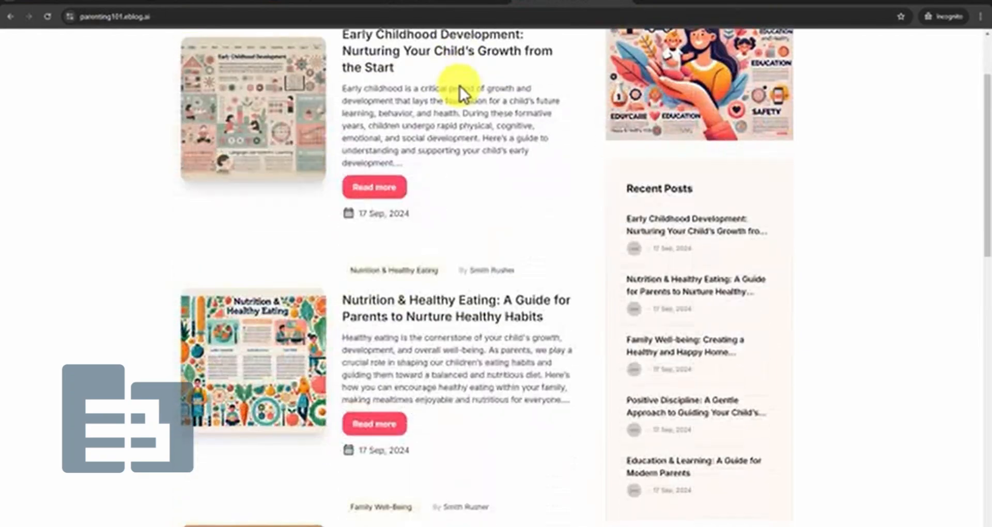
scroll(462, 88, down, 7)
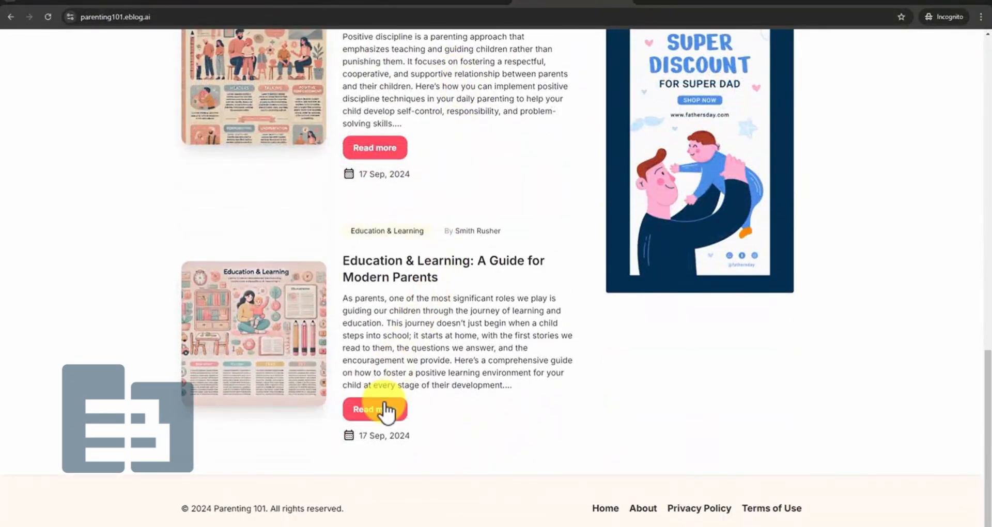
click(373, 414)
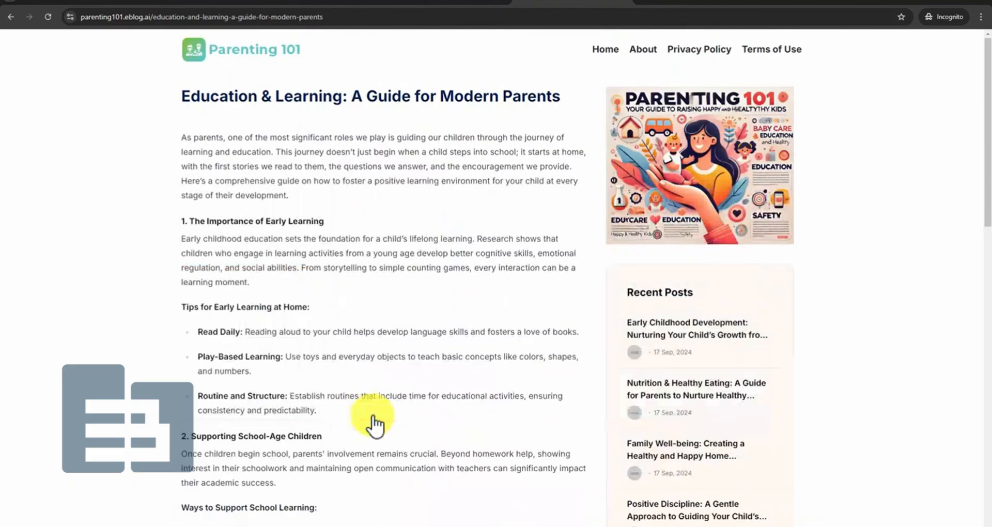
scroll(373, 416, down, 8)
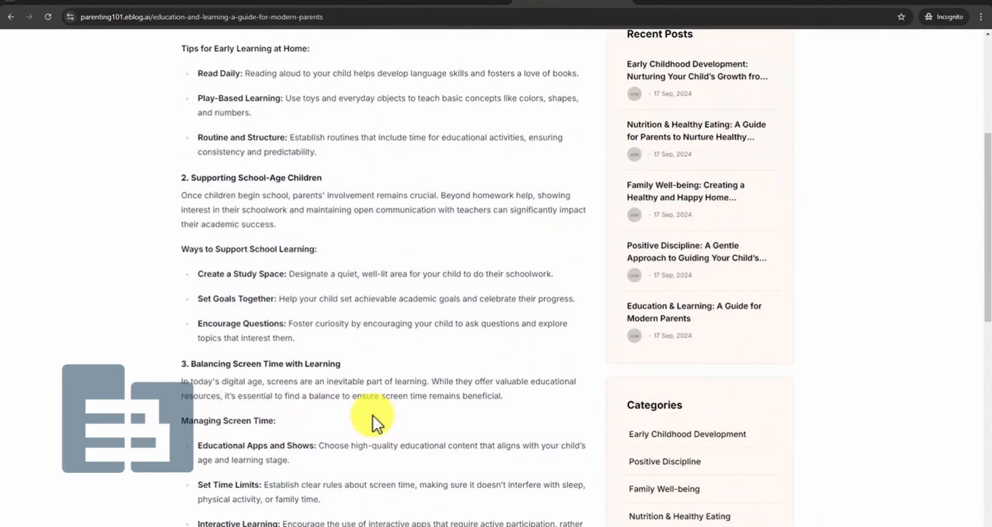
scroll(373, 416, down, 8)
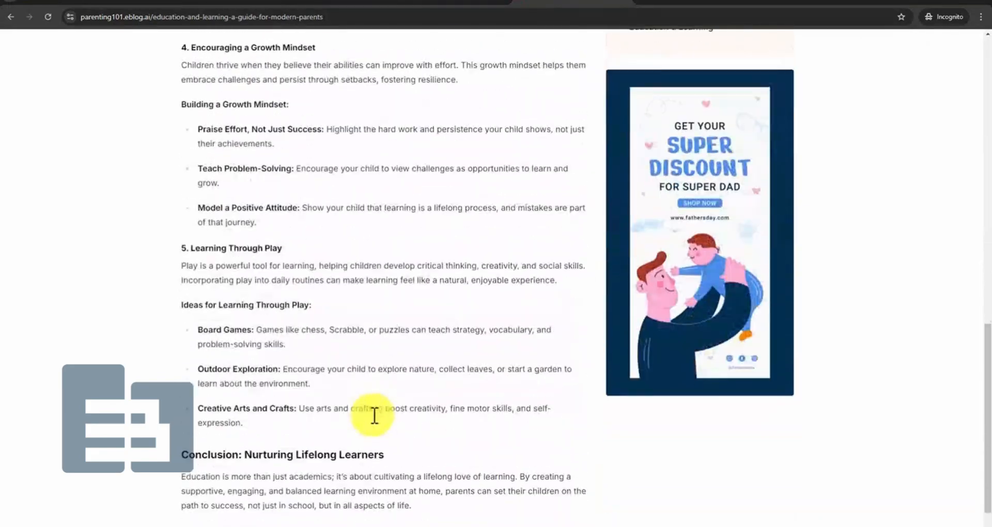
scroll(374, 417, up, 16)
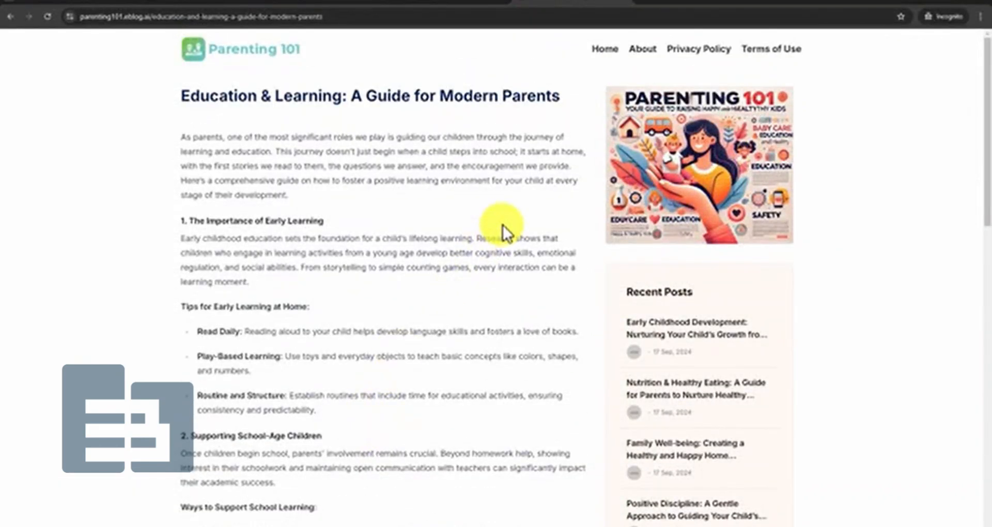
Step: Open the Family Well-being article from the blog's recent posts and look through its content
scroll(721, 353, down, 1)
click(708, 397)
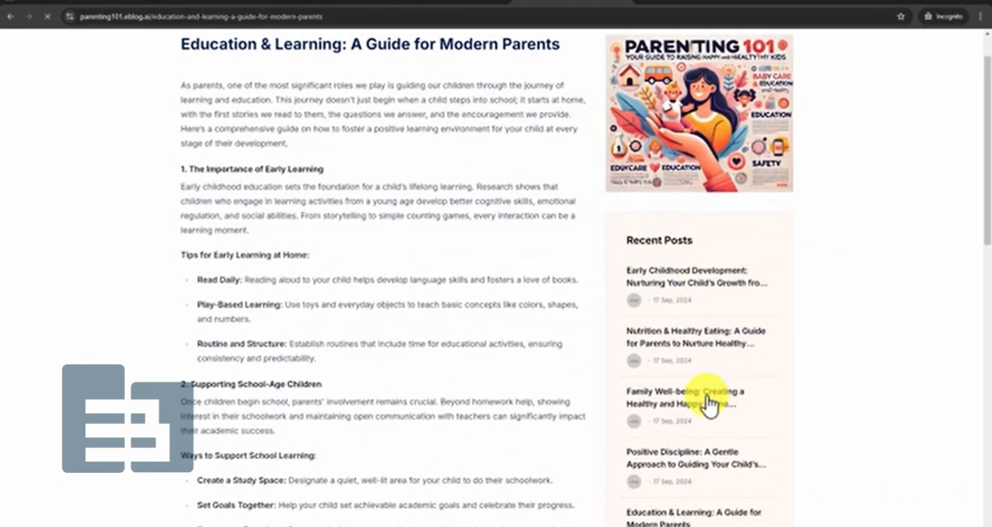
scroll(477, 303, down, 10)
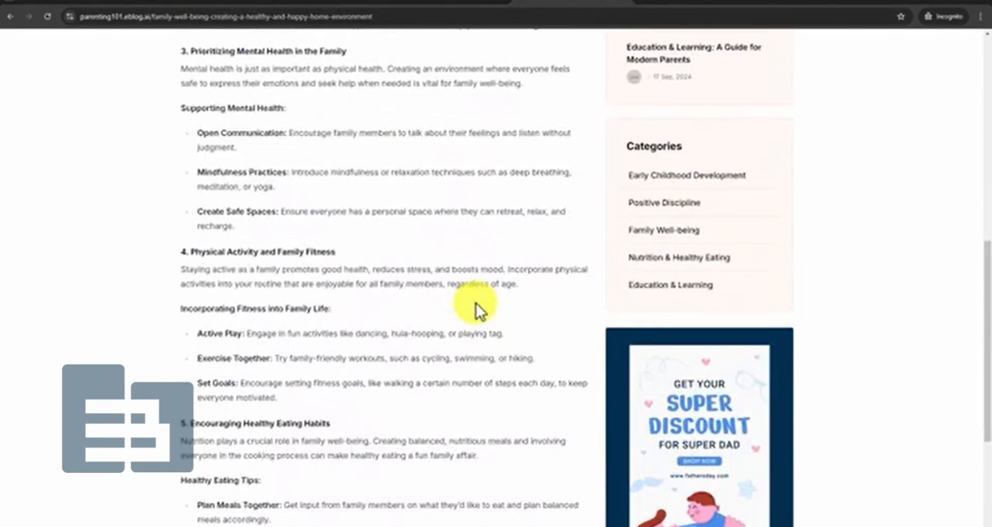
scroll(476, 303, down, 5)
scroll(476, 303, up, 6)
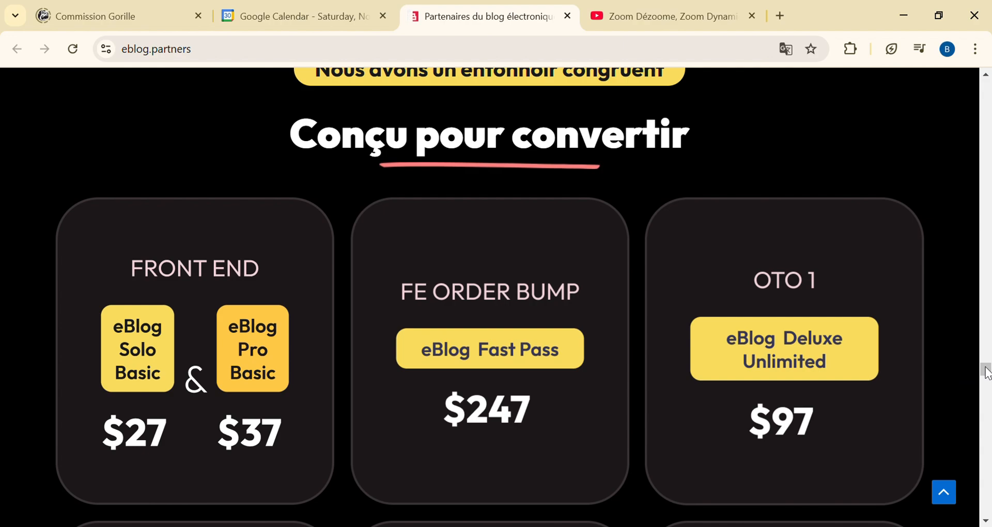
Step: Review the eBlog funnel pricing on eblog.partners and look through the YouTube playlist FORMATION CREATION DE BOUTIQUE SHOPIFY
drag(986, 373, 988, 395)
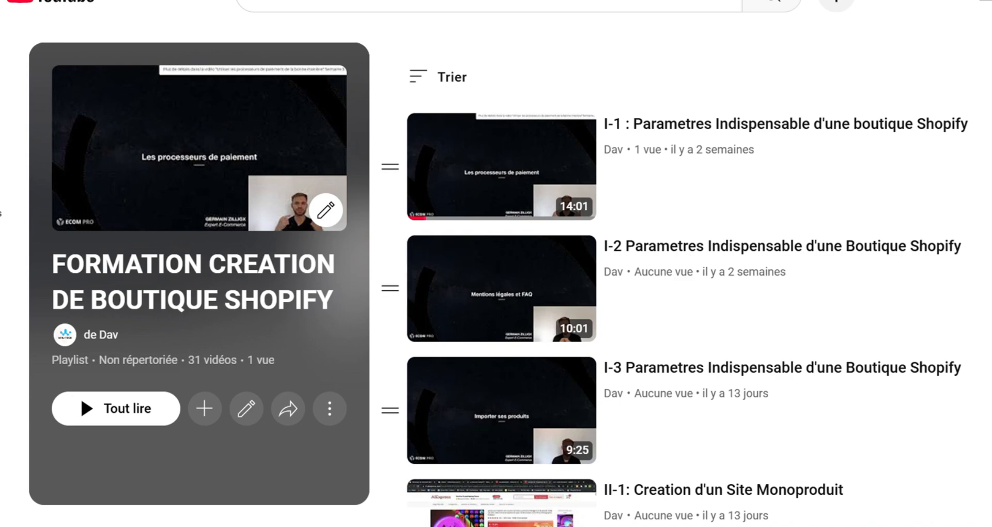
scroll(672, 273, down, 10)
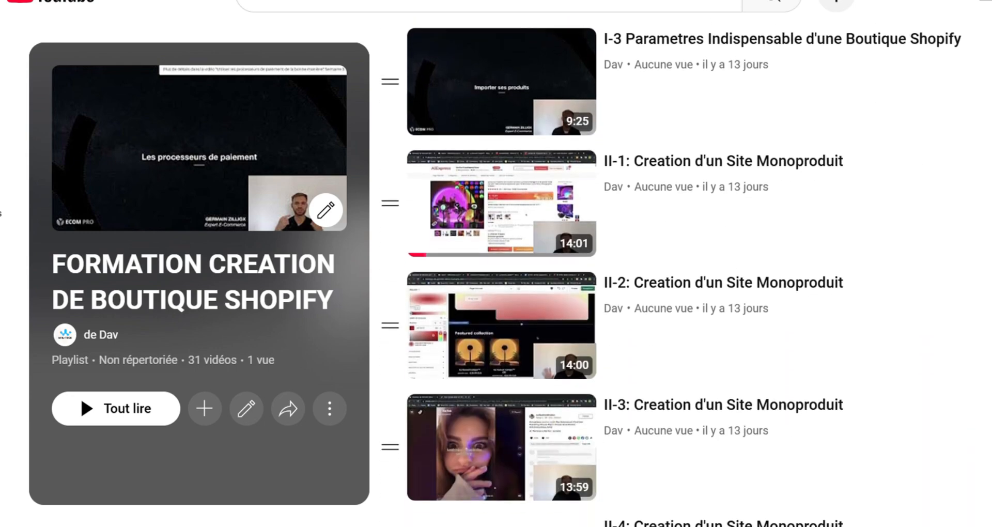
scroll(620, 273, down, 20)
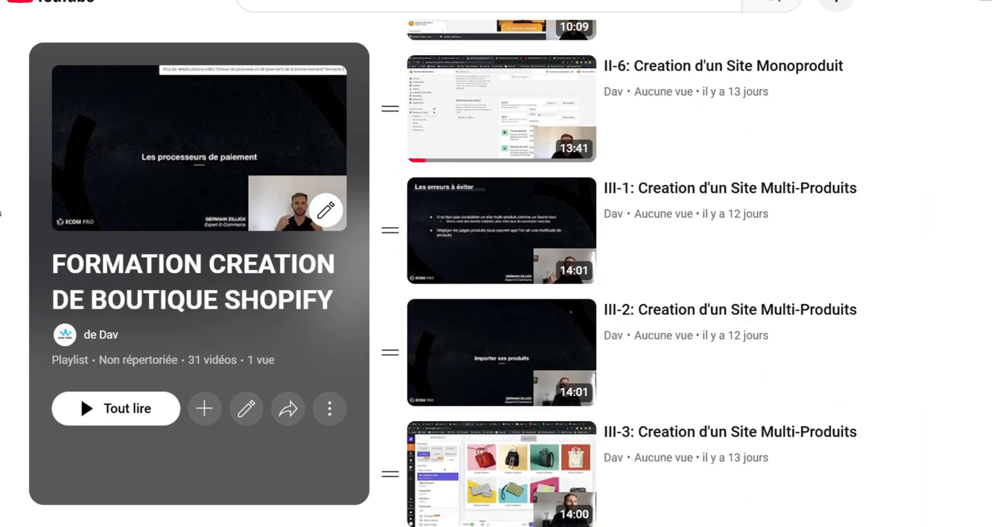
scroll(621, 273, down, 20)
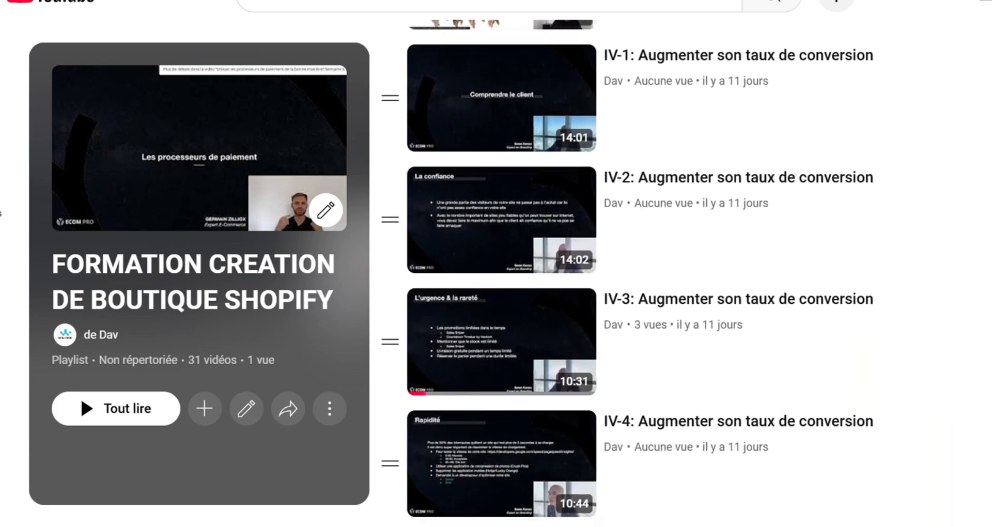
scroll(621, 273, down, 2)
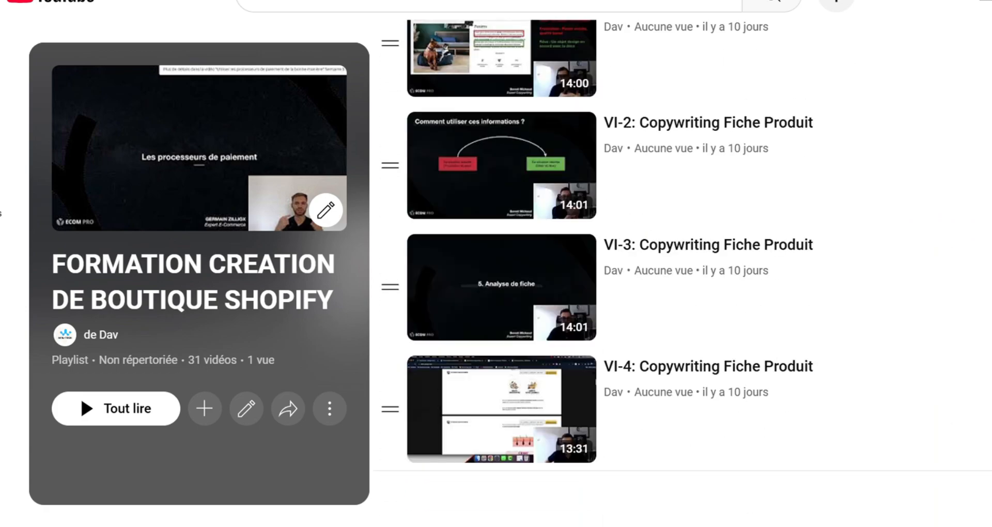
scroll(620, 273, up, 20)
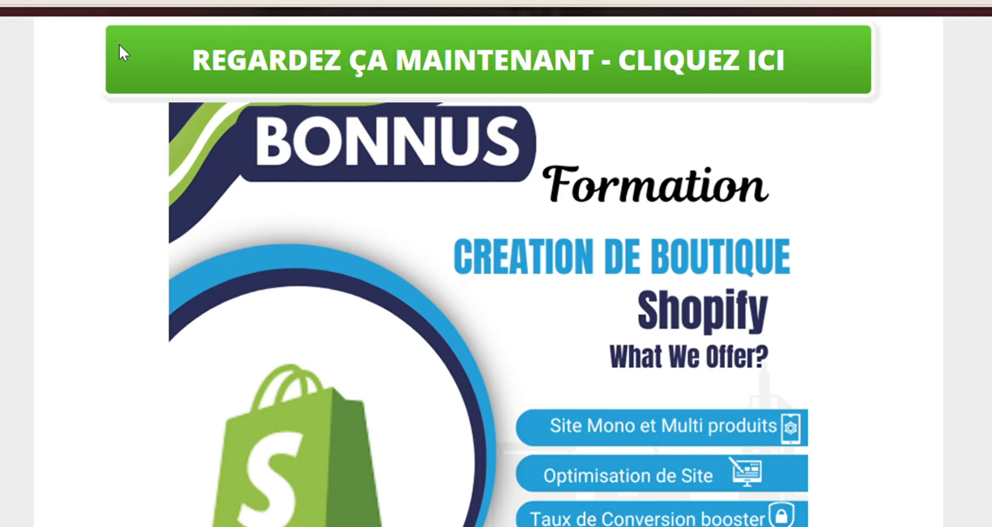